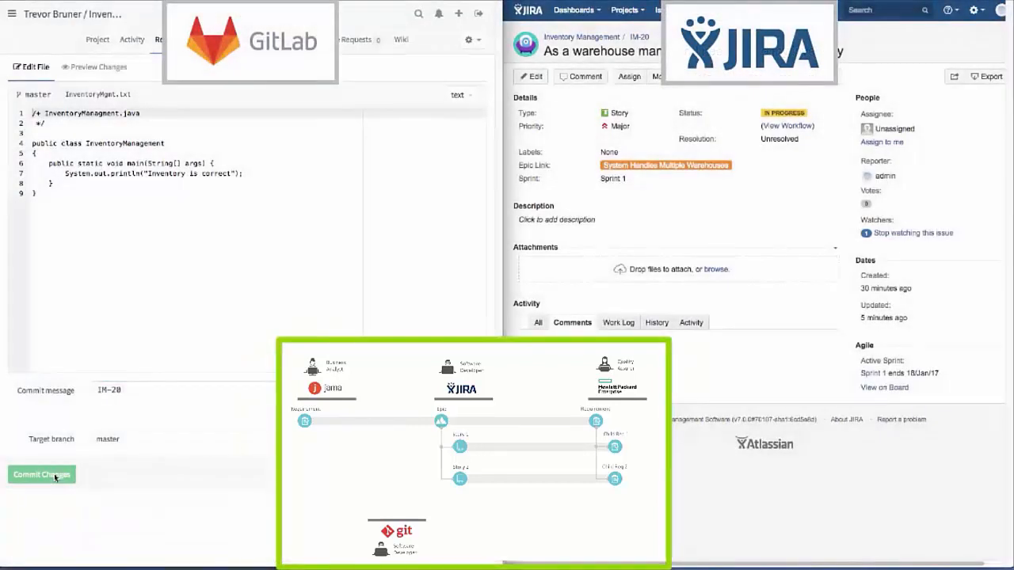
Step: Commit the InventoryMgmt.txt changes to the master branch with the commit message IM-20
left_click(55, 476)
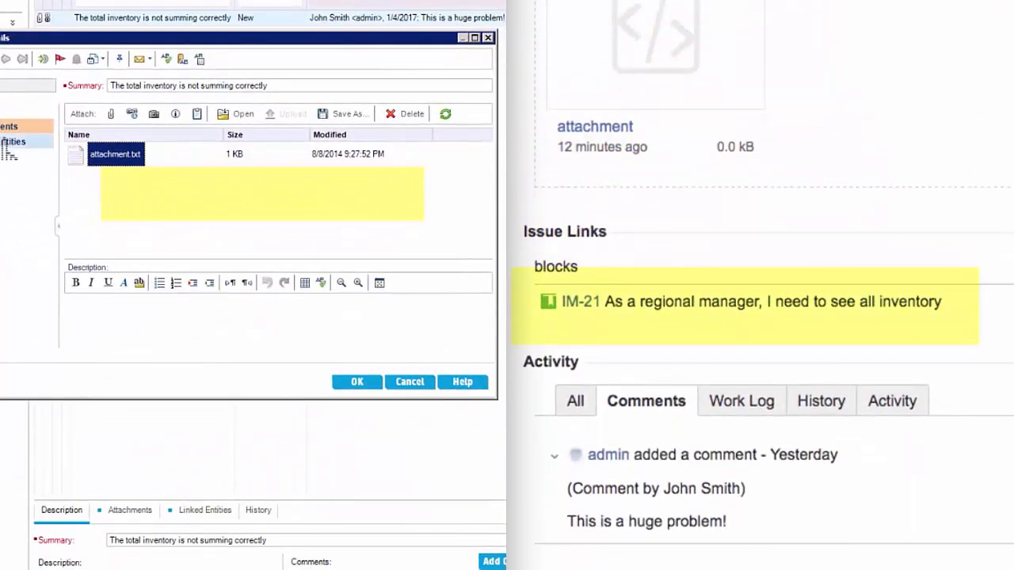
Step: Switch to HPE ALM and view the linked entities of the defect about the incorrect inventory total
left_click(4, 147)
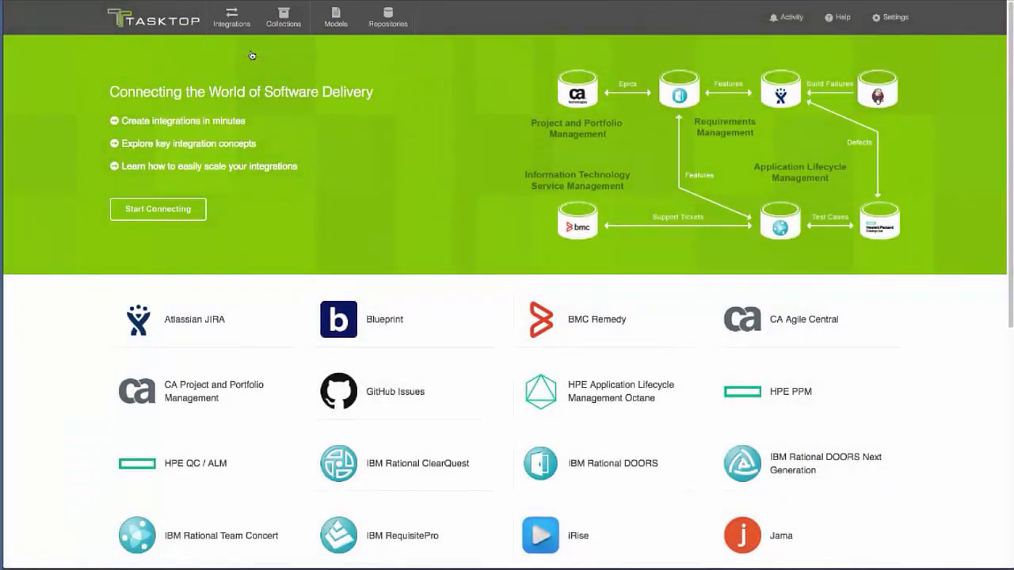
Step: Switch to Tasktop and display the integration landscape with all artifact types and all models shown
left_click(234, 20)
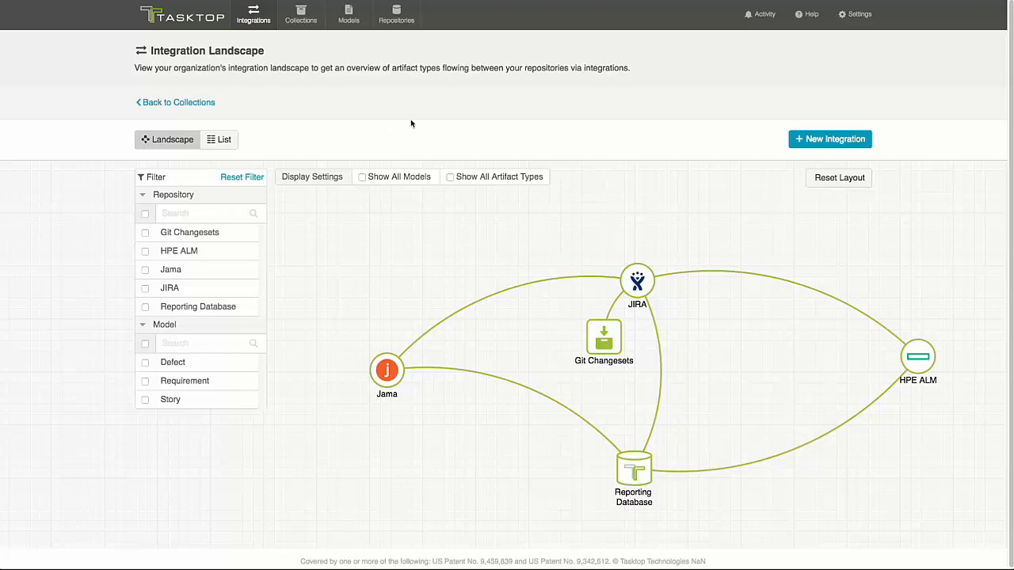
left_click(450, 177)
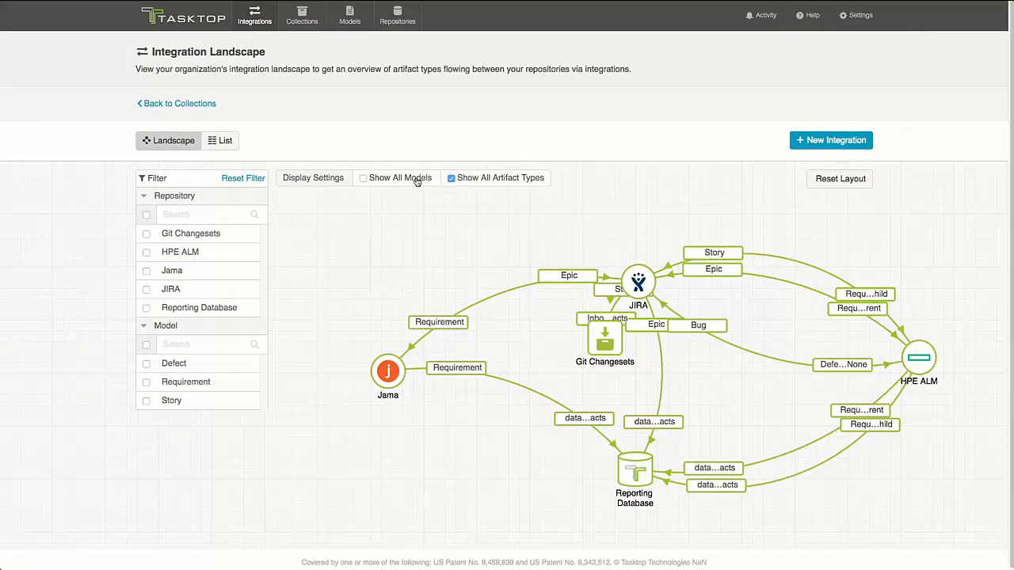
left_click(364, 178)
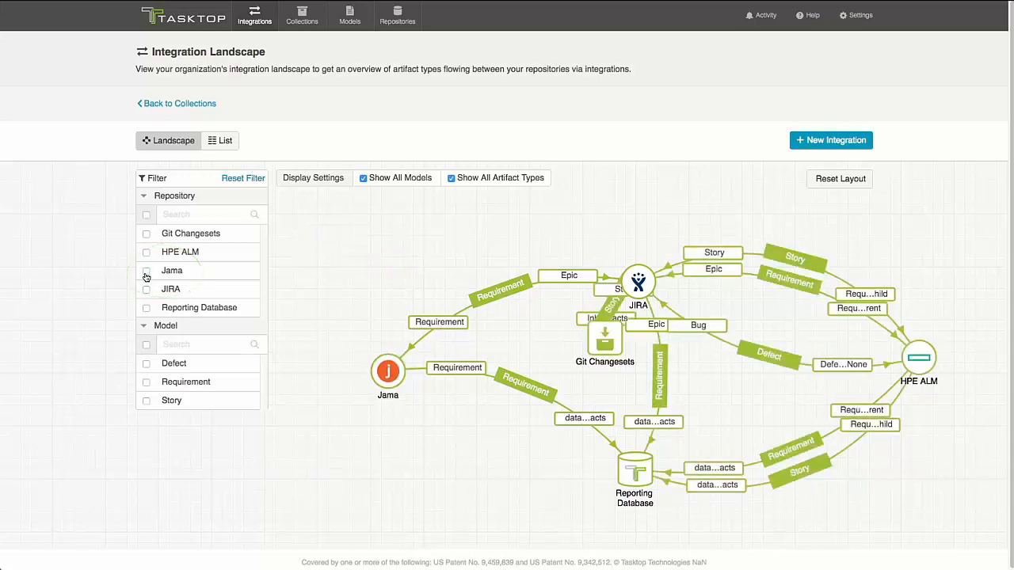
Step: Highlight the landscape integrations that use the Story model and clear that filter again
left_click(146, 403)
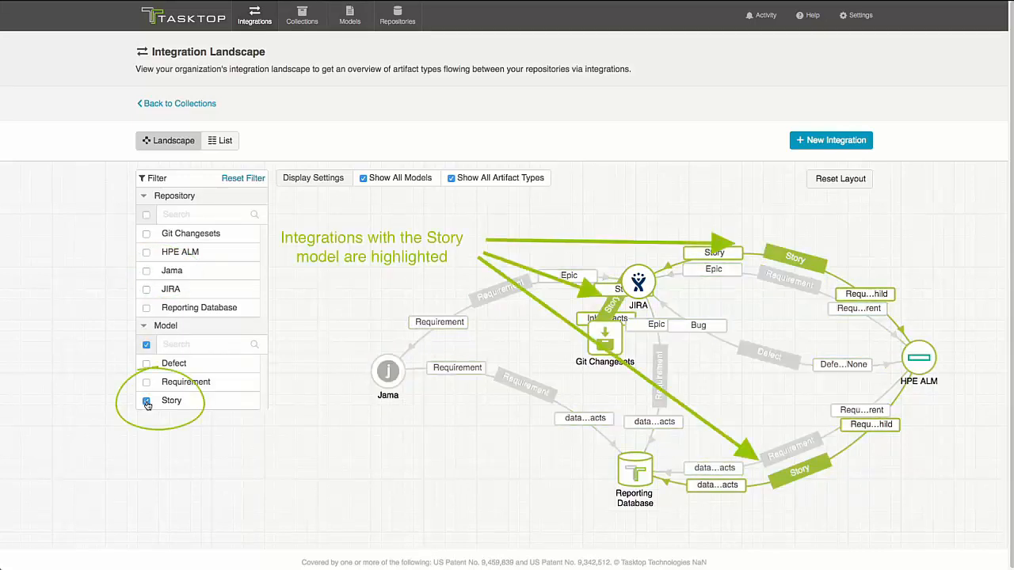
left_click(147, 403)
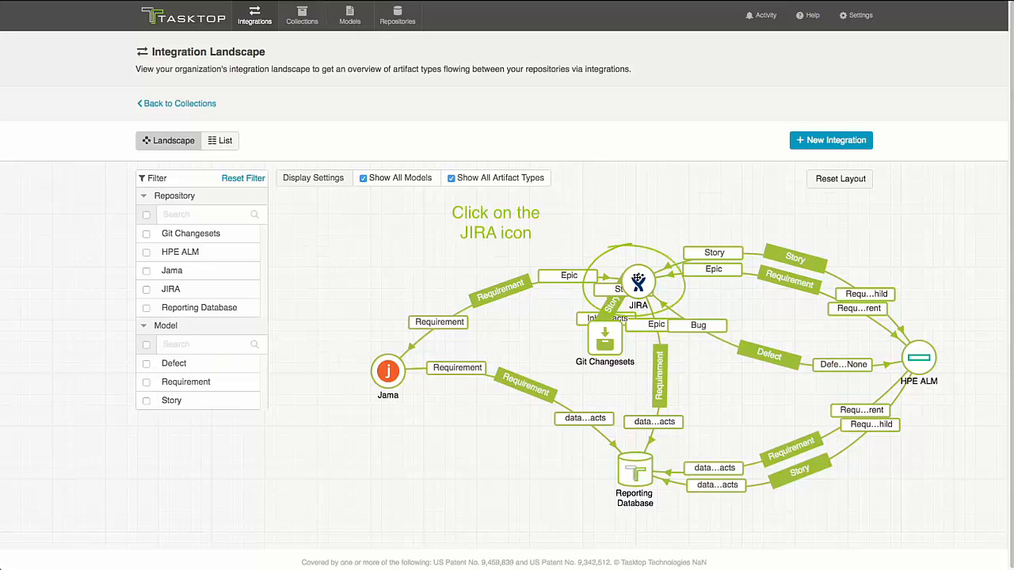
Step: Open the integration "1. Requirements- Jama to JIRA" from the JIRA repository's integration list in the landscape
left_click(637, 280)
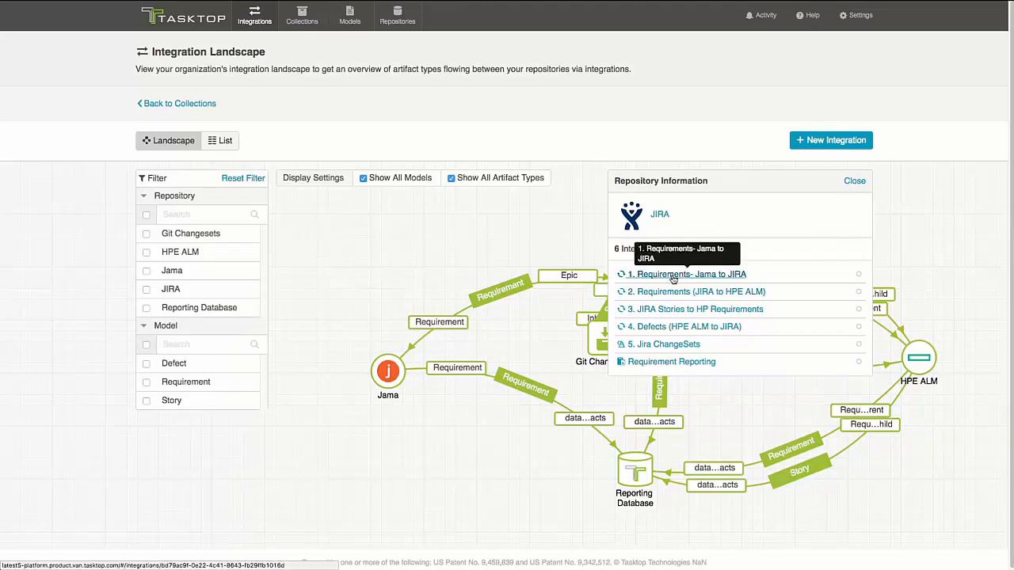
left_click(672, 279)
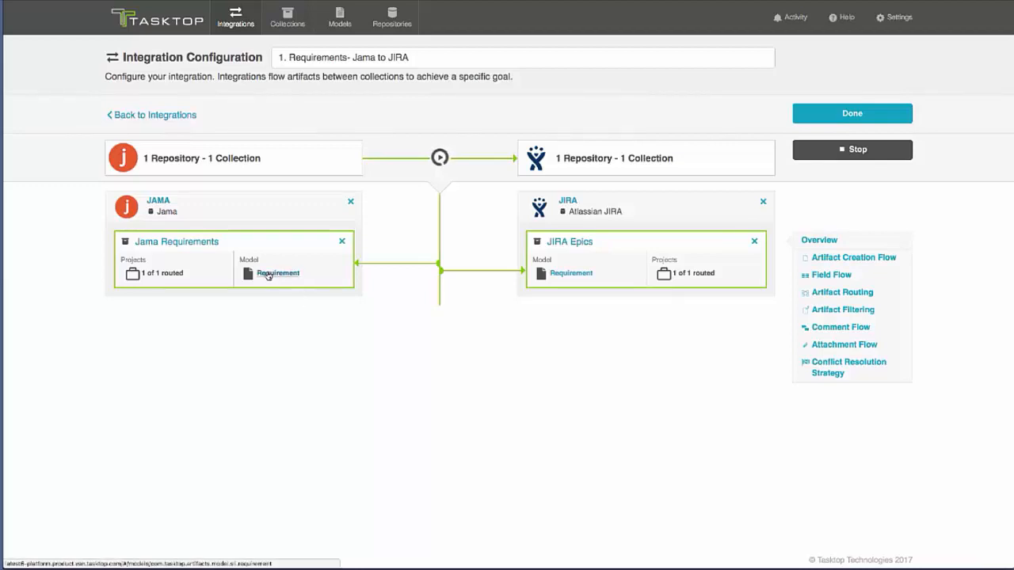
Step: Examine the fields of the Requirement model used by the Jama collection and return to the integration configuration
left_click(273, 273)
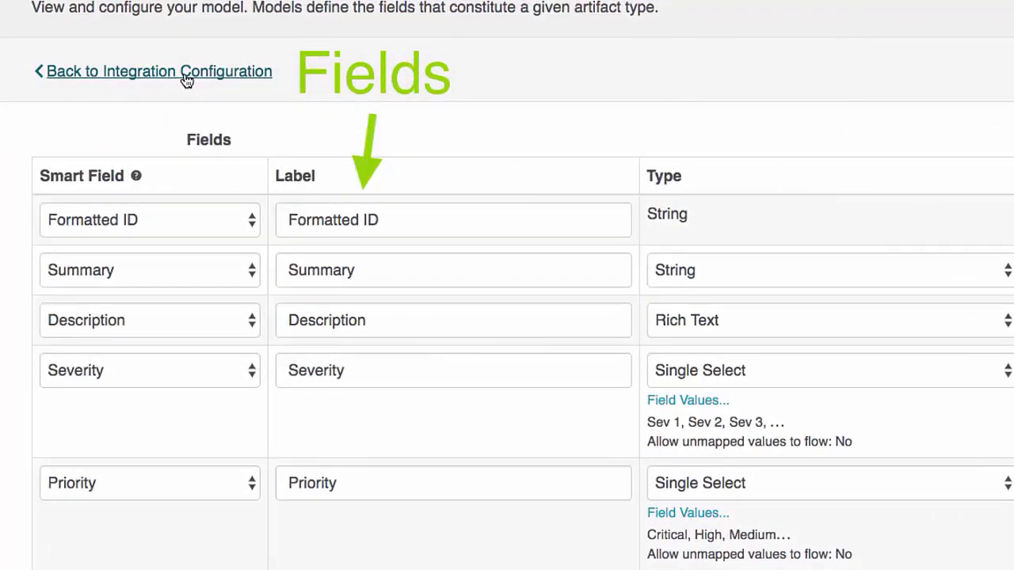
left_click(186, 73)
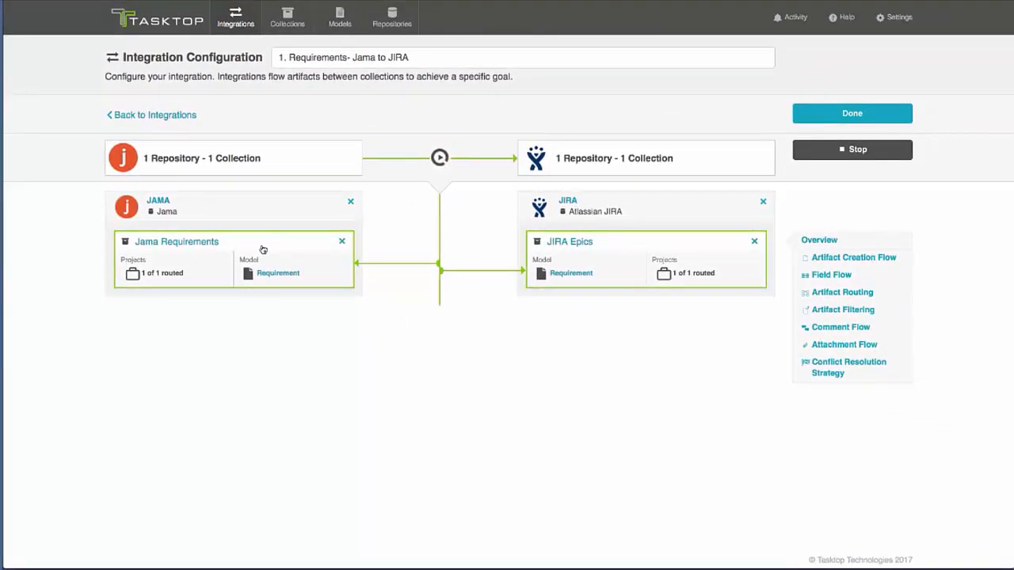
Step: Open the Jama Requirements collection's field mapping and examine the selectable fields, existing mappings and read-only indicators
left_click(178, 242)
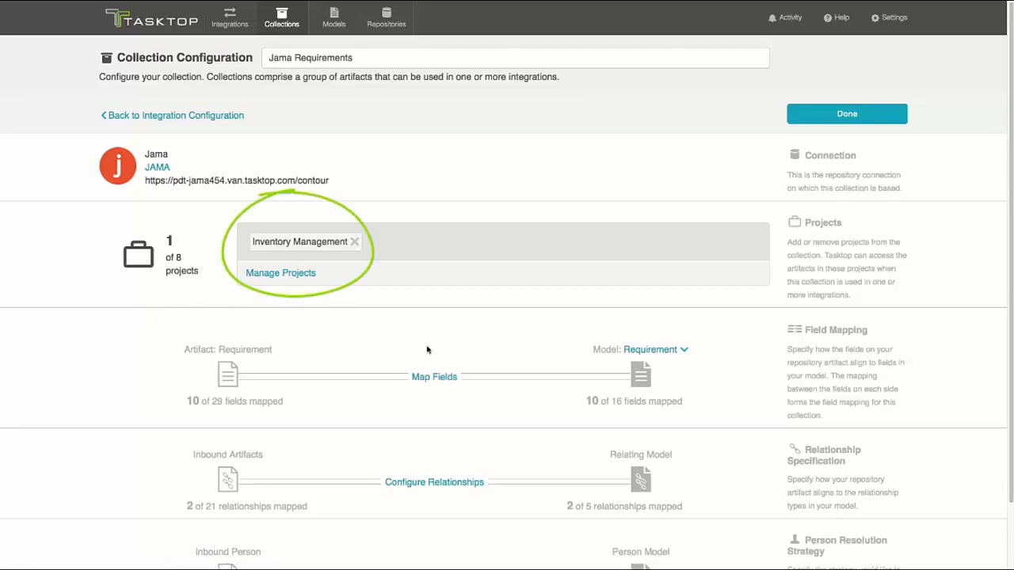
left_click(434, 377)
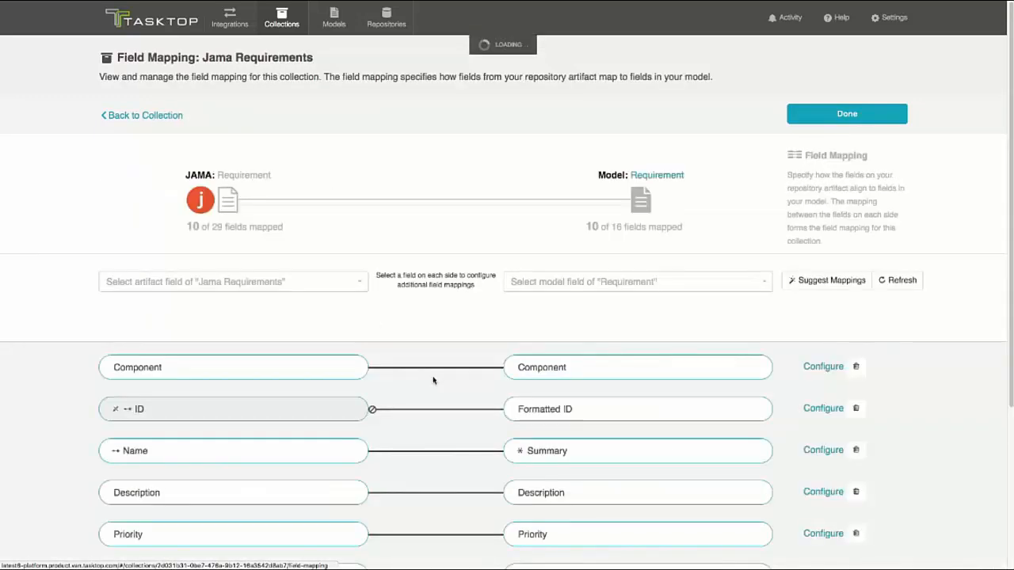
left_click(262, 281)
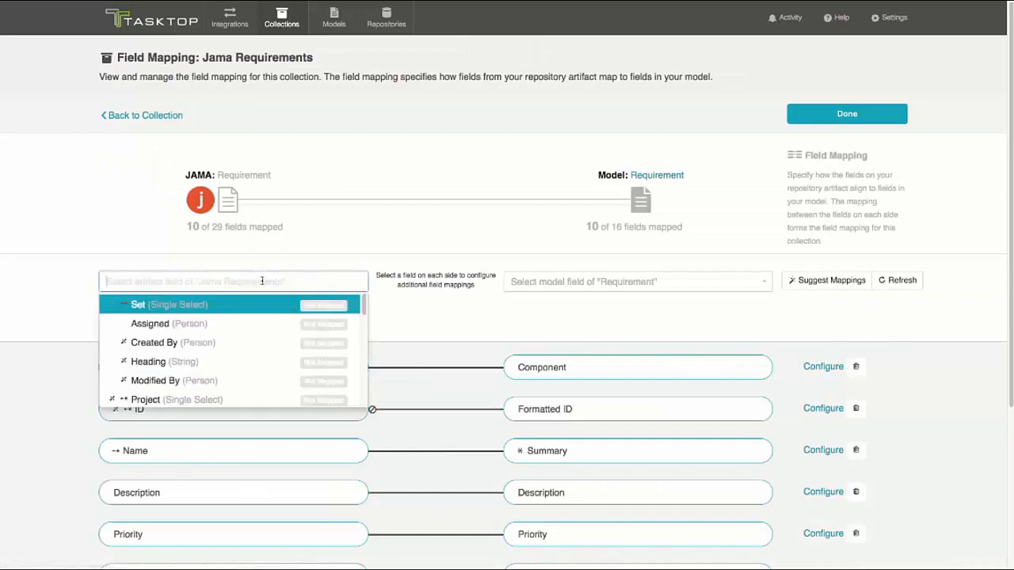
left_click(512, 279)
left_click(414, 274)
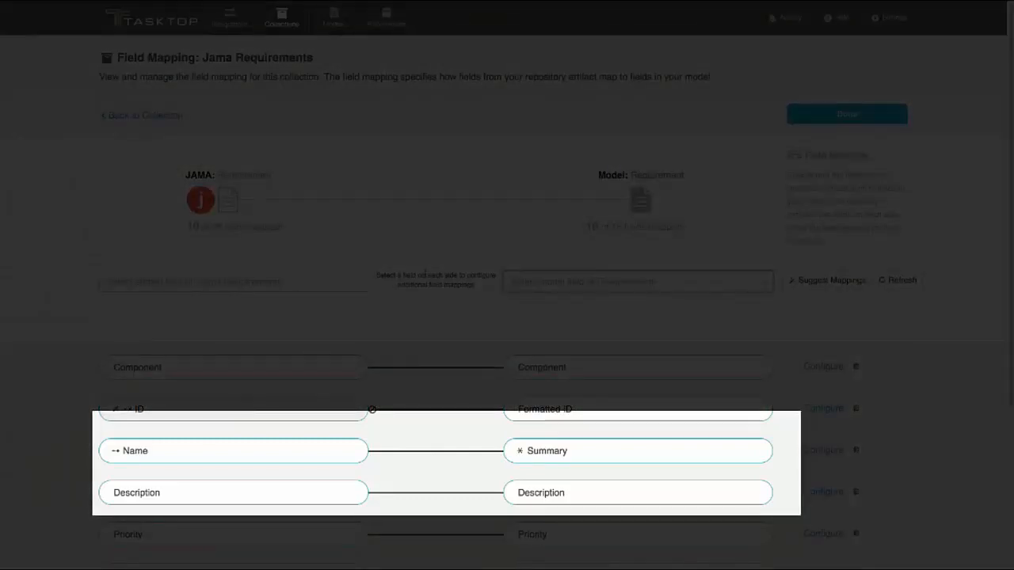
scroll(426, 276, "down", 1)
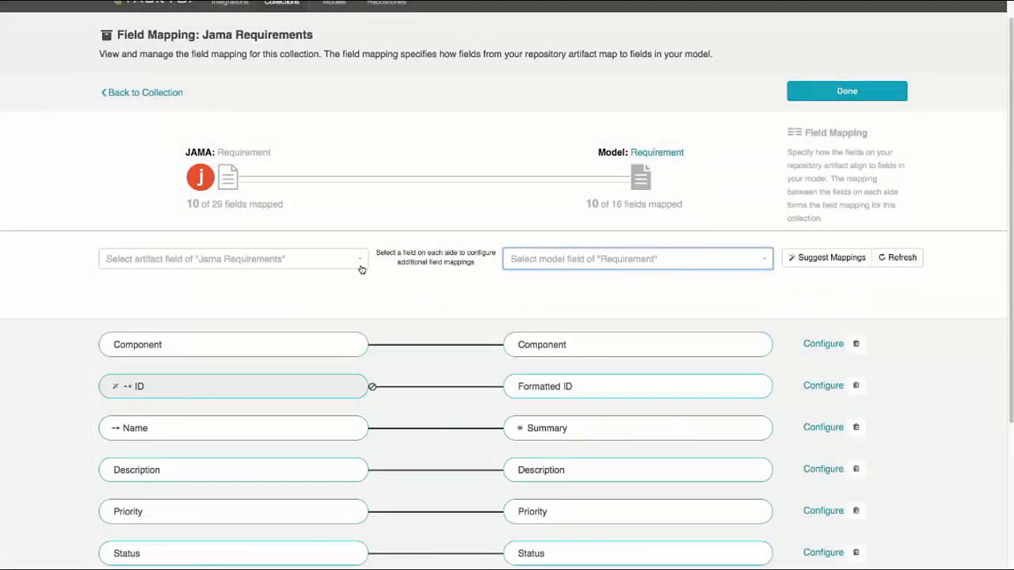
mouse_move(115, 387)
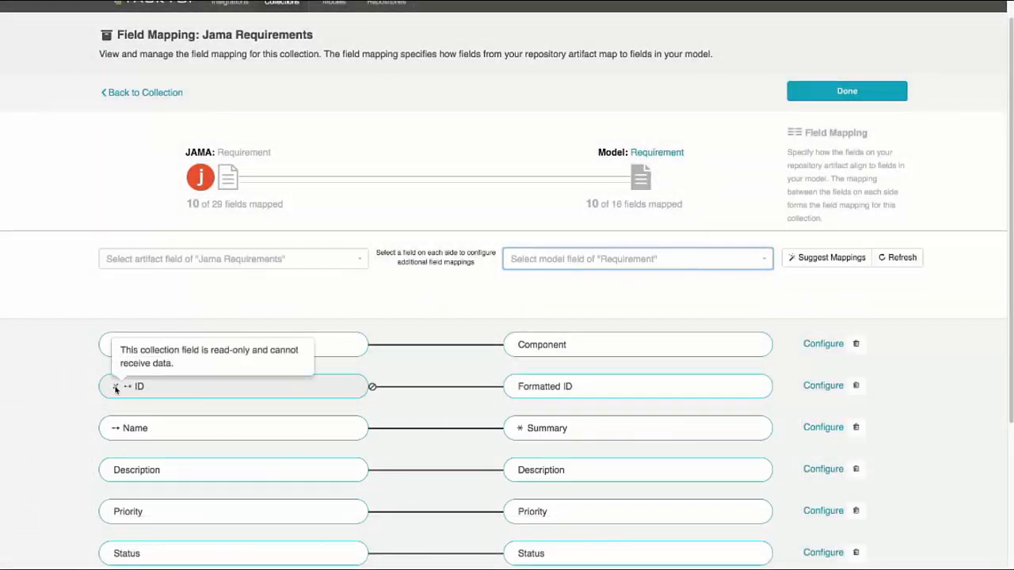
mouse_move(116, 428)
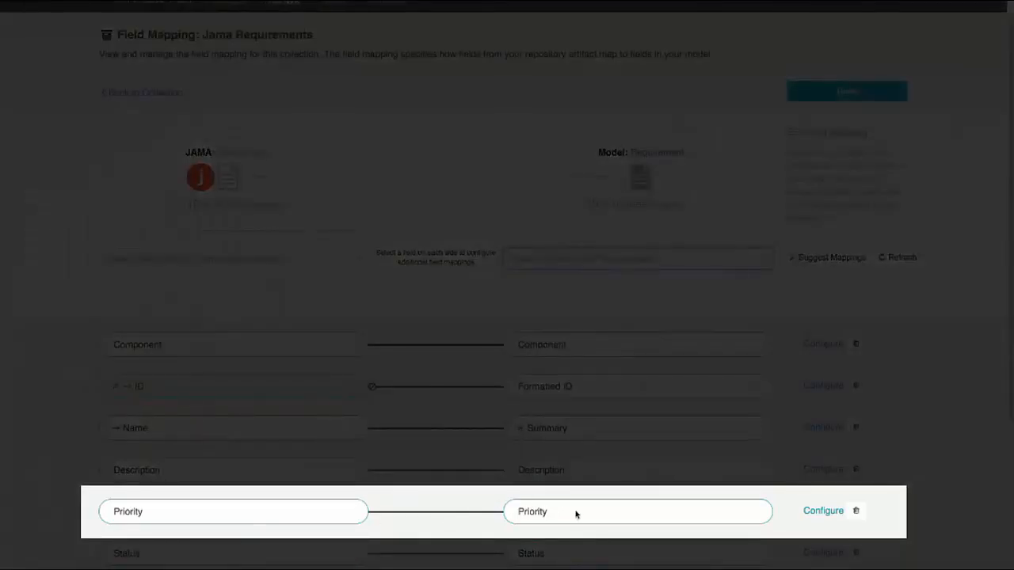
Step: Examine how the Priority values are mapped between Jama and the model, and return to the collection
left_click(821, 511)
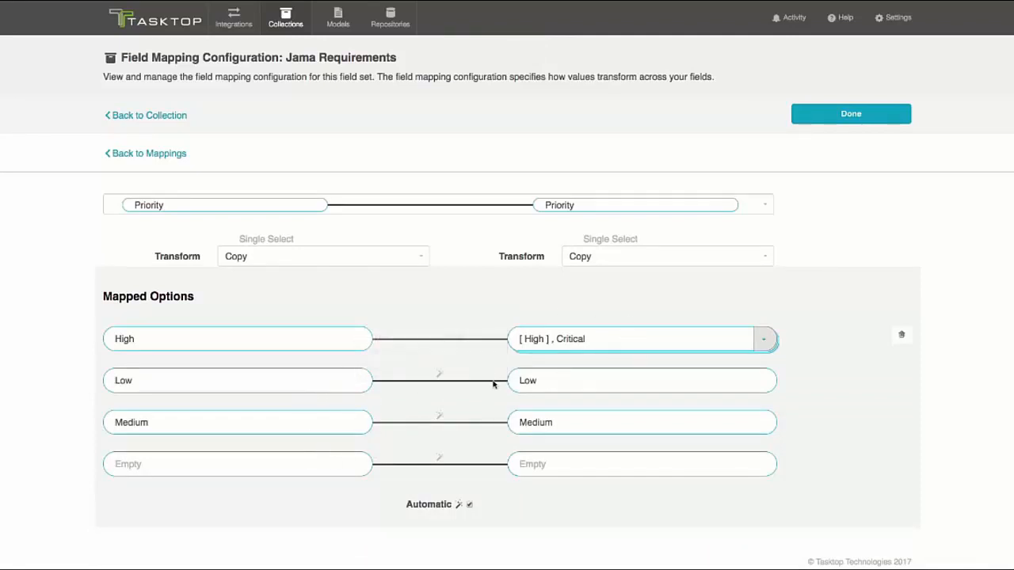
left_click(158, 115)
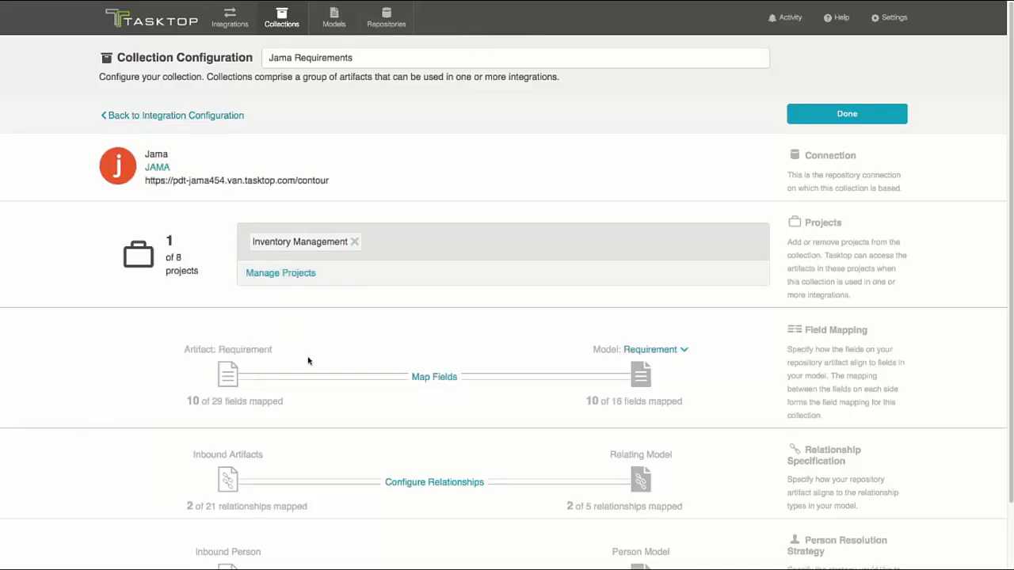
Step: Open the Jama Requirements relationship specification and examine the selectable artifact and model relationship fields
left_click(422, 483)
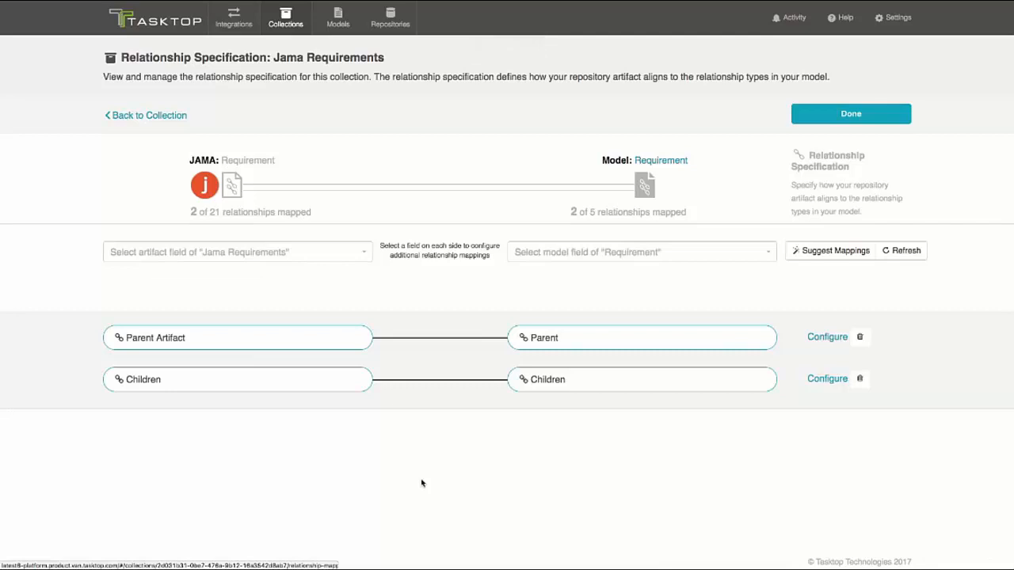
left_click(325, 254)
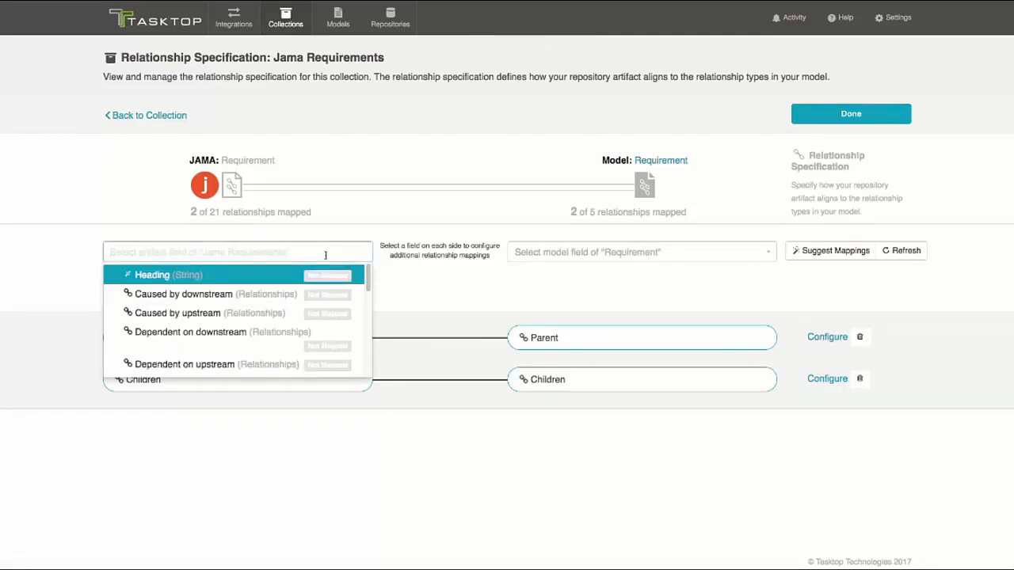
left_click(623, 249)
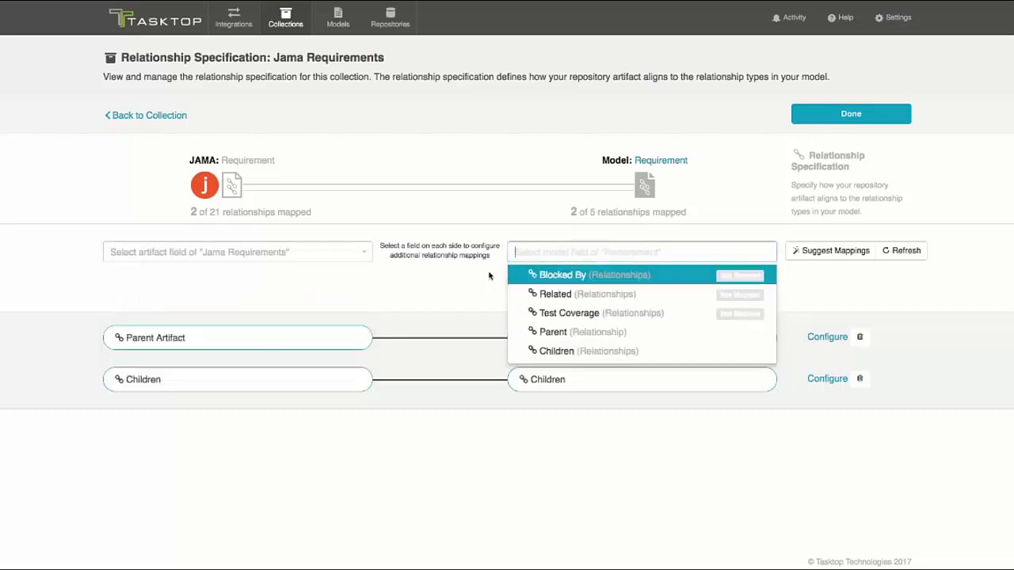
left_click(488, 274)
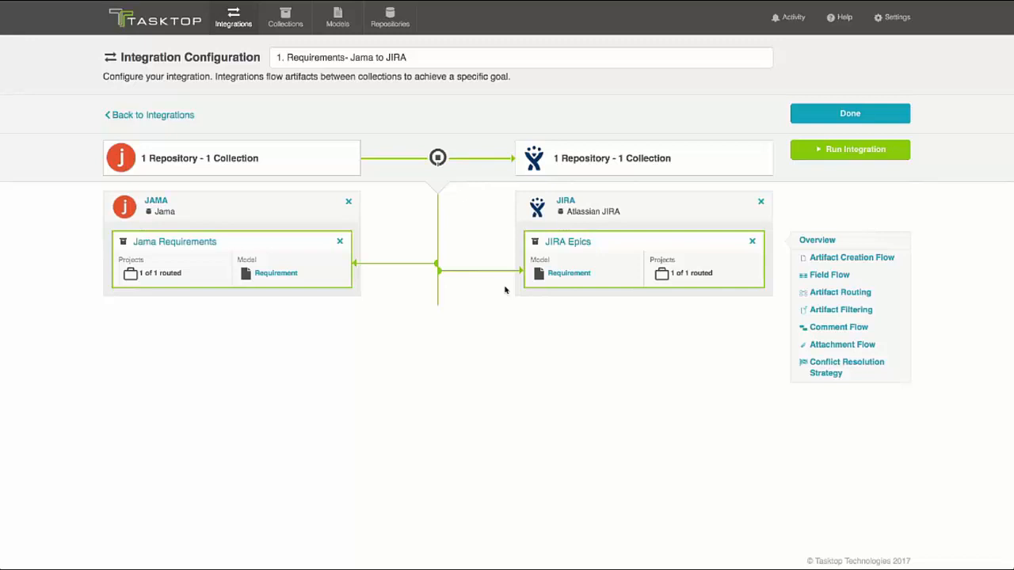
Step: Open the Jama to JIRA integration overview and examine its artifact creation flow styles, returning to the overview
left_click(818, 241)
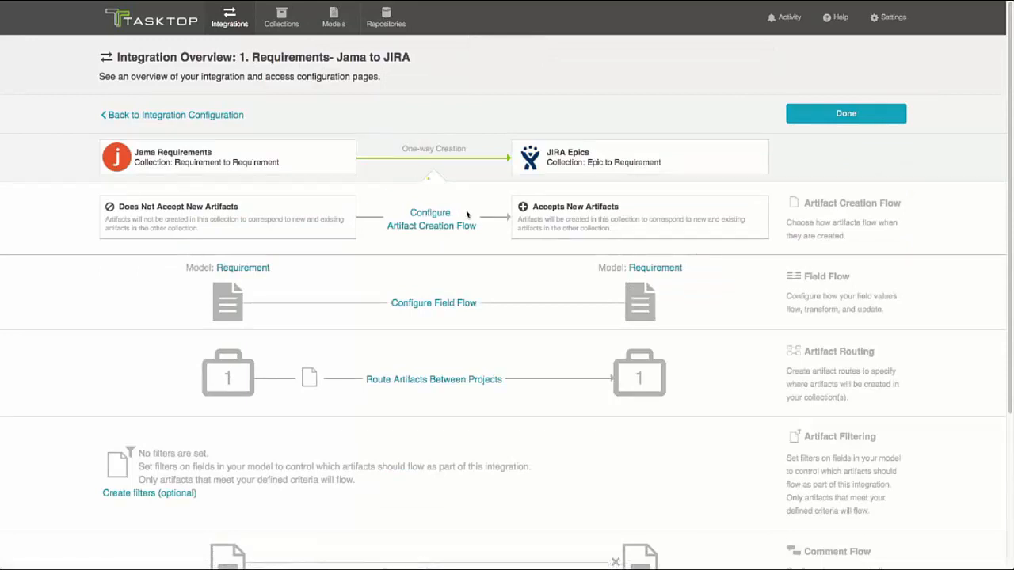
left_click(434, 216)
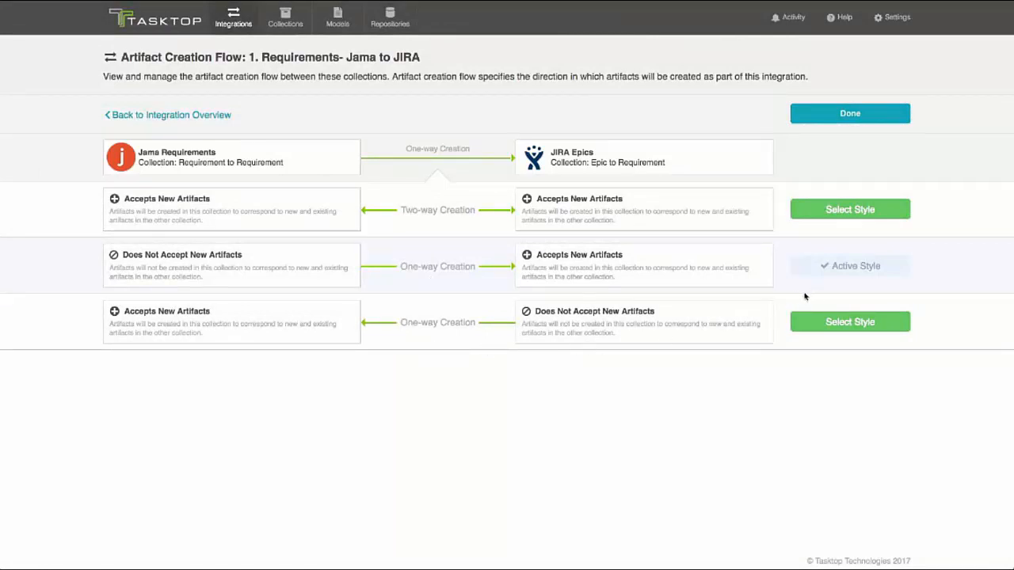
left_click(172, 115)
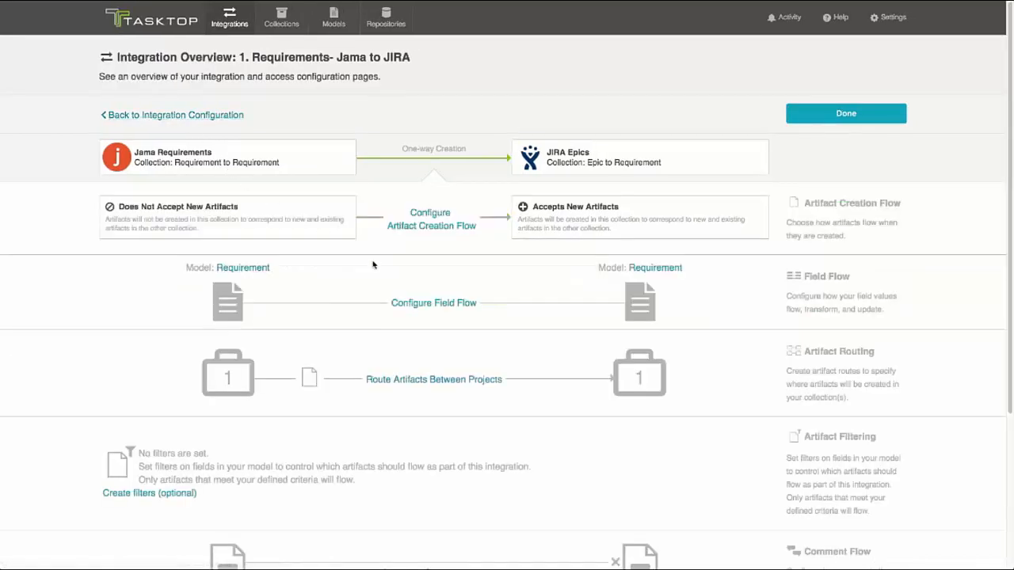
Step: Examine the integration's field flow and the update options for Summary and Status, and return to the integration overview
left_click(423, 306)
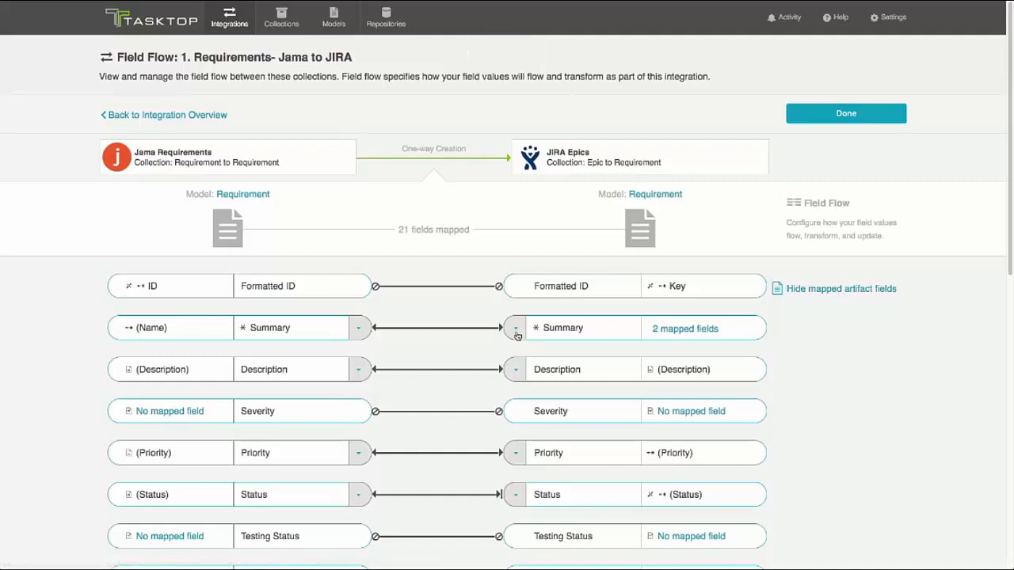
left_click(517, 329)
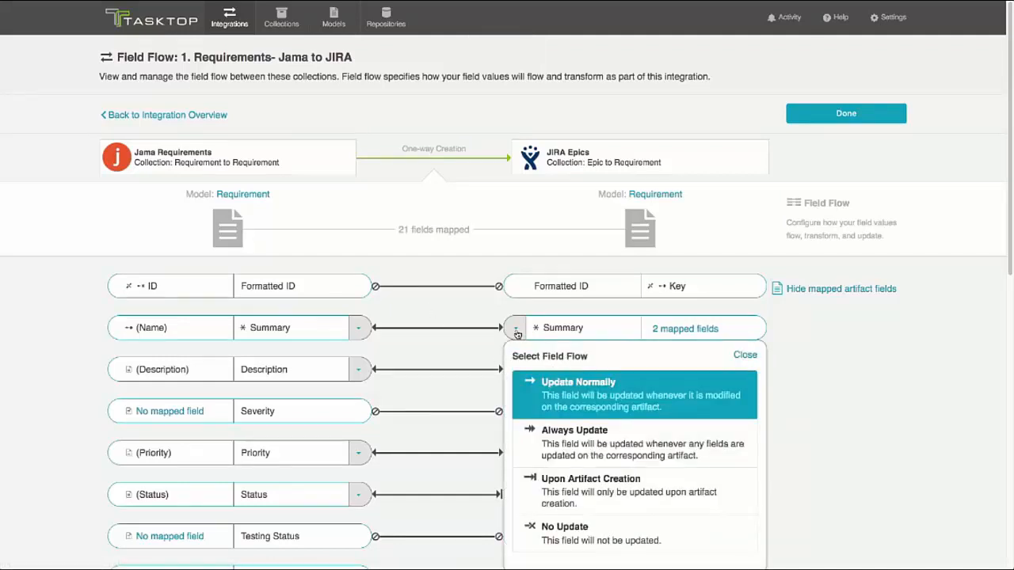
left_click(516, 329)
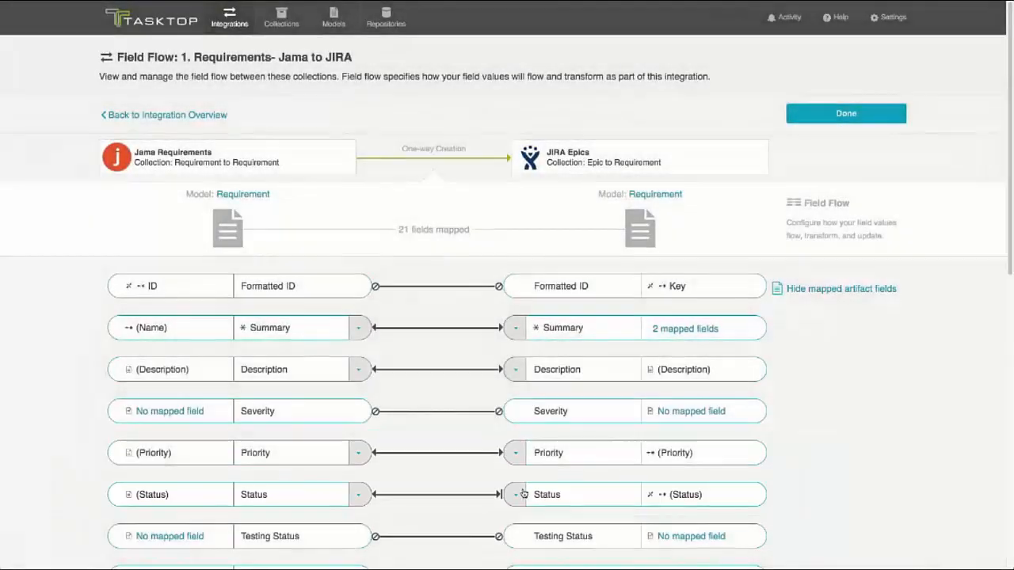
left_click(516, 494)
scroll(517, 495, "down", 2)
left_click(581, 506)
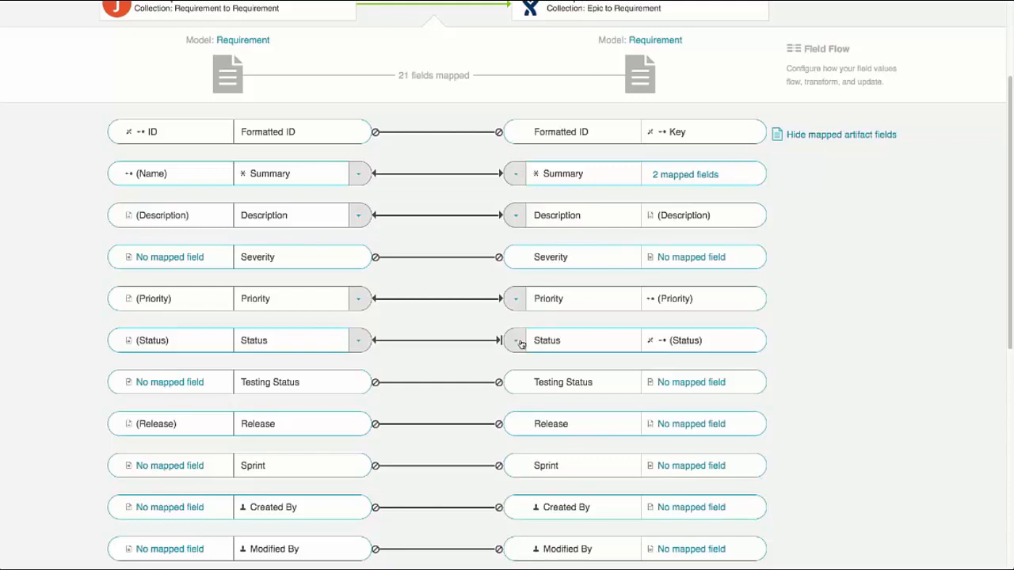
scroll(432, 239, "up", 2)
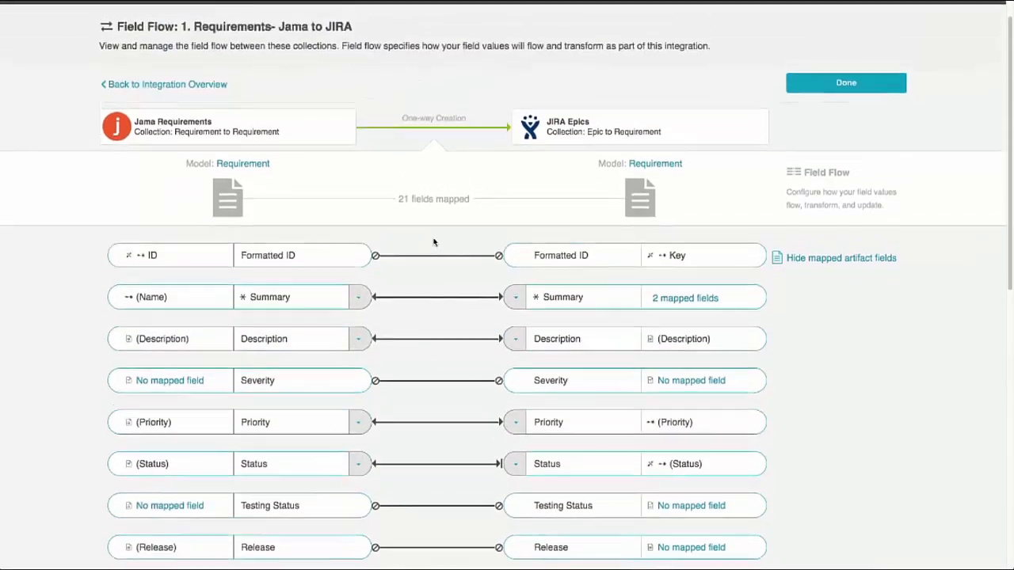
left_click(178, 92)
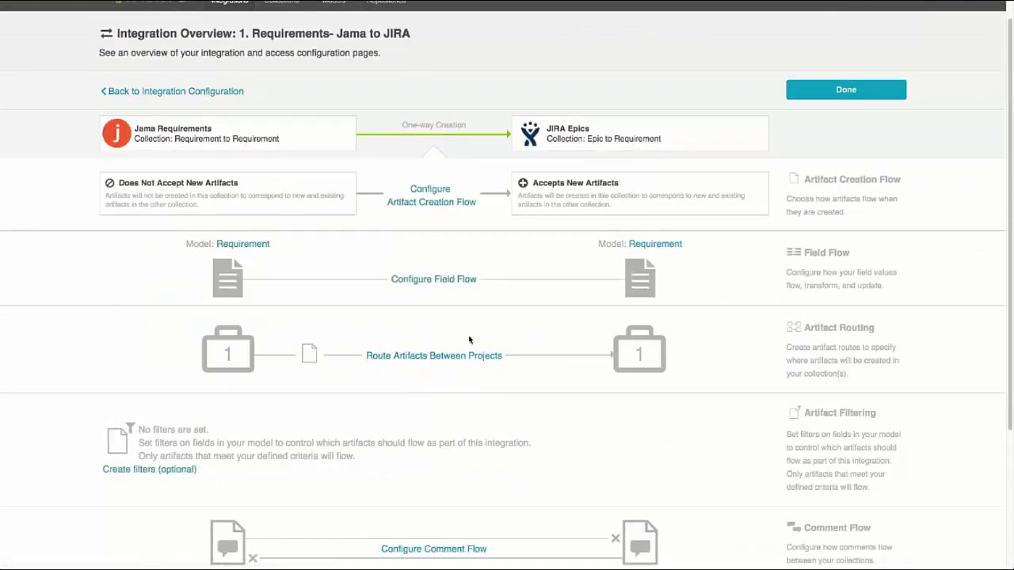
Step: Create an artifact filter so only artifacts whose Status equals Accepted flow, save it and return to the integration overview
left_click(136, 469)
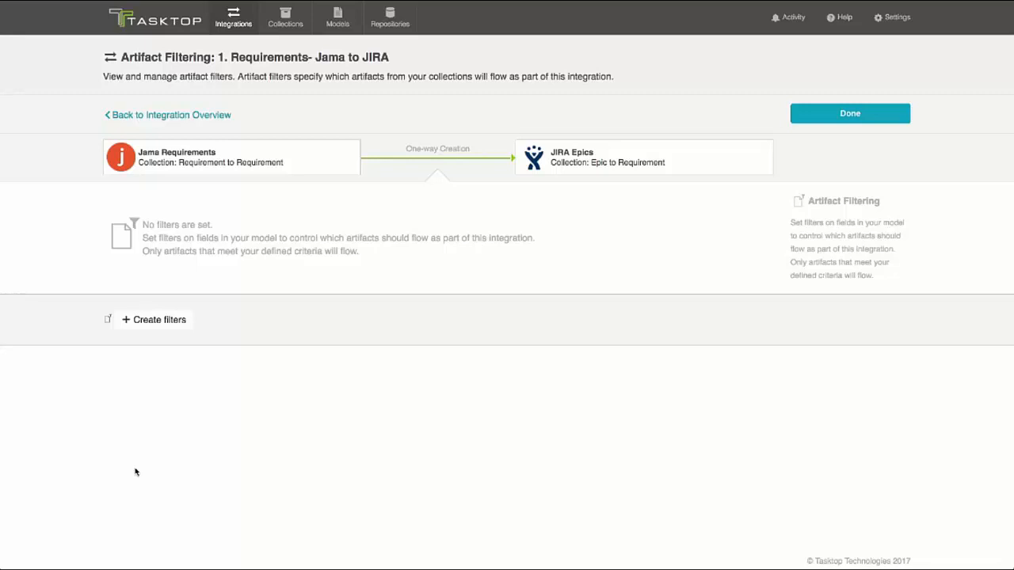
left_click(176, 319)
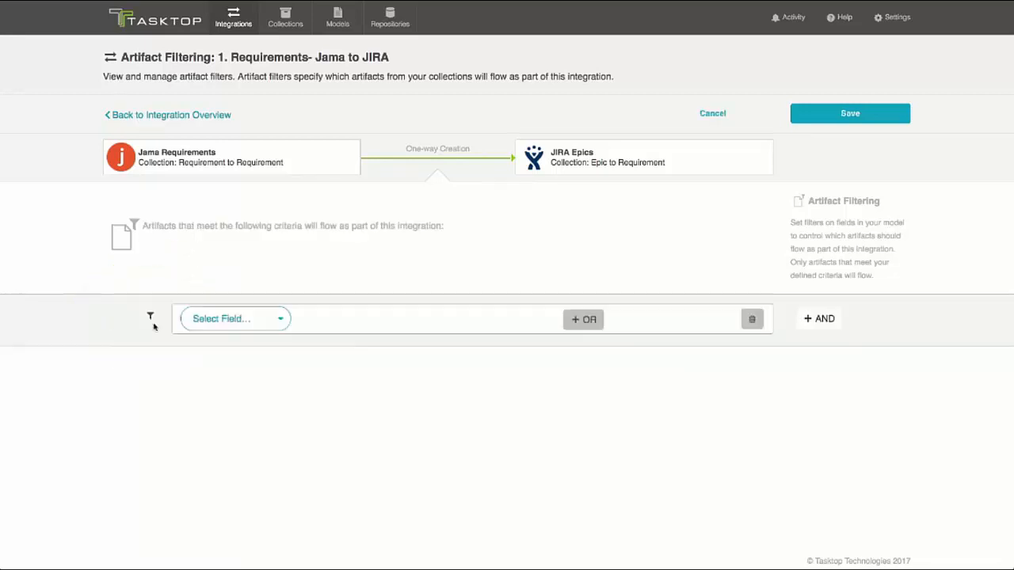
left_click(281, 321)
scroll(282, 323, "down", 2)
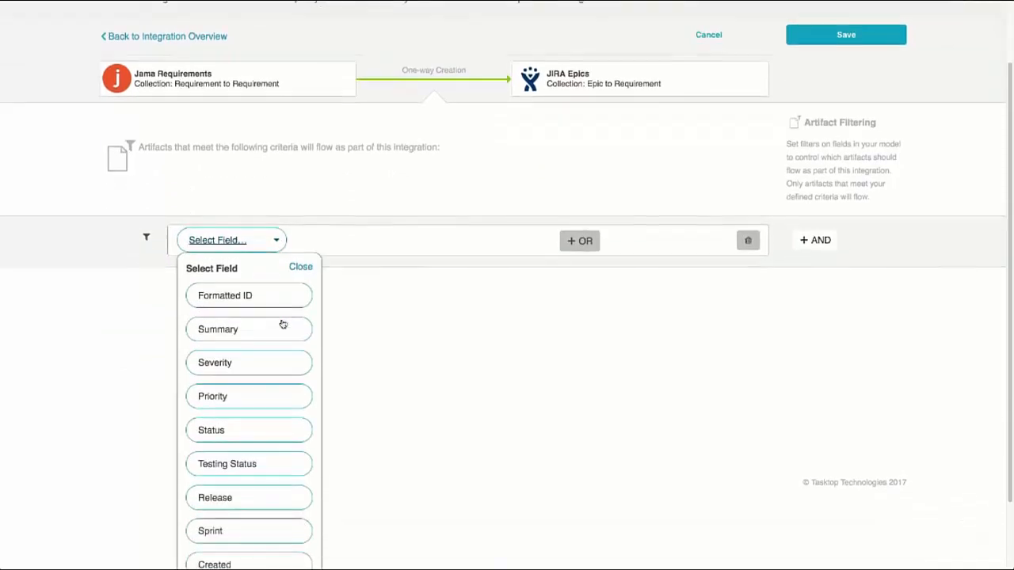
left_click(230, 431)
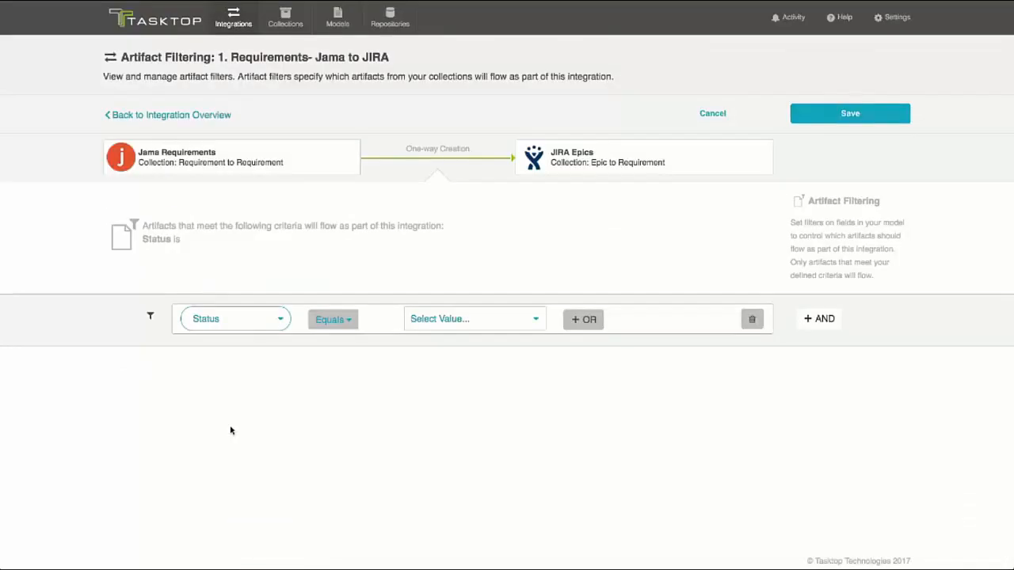
left_click(351, 321)
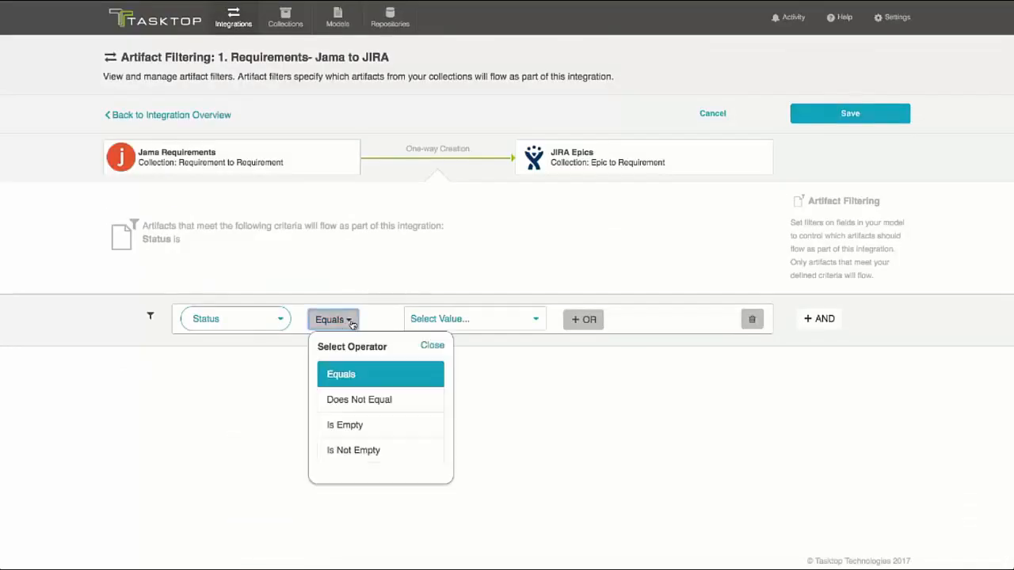
left_click(515, 328)
left_click(447, 426)
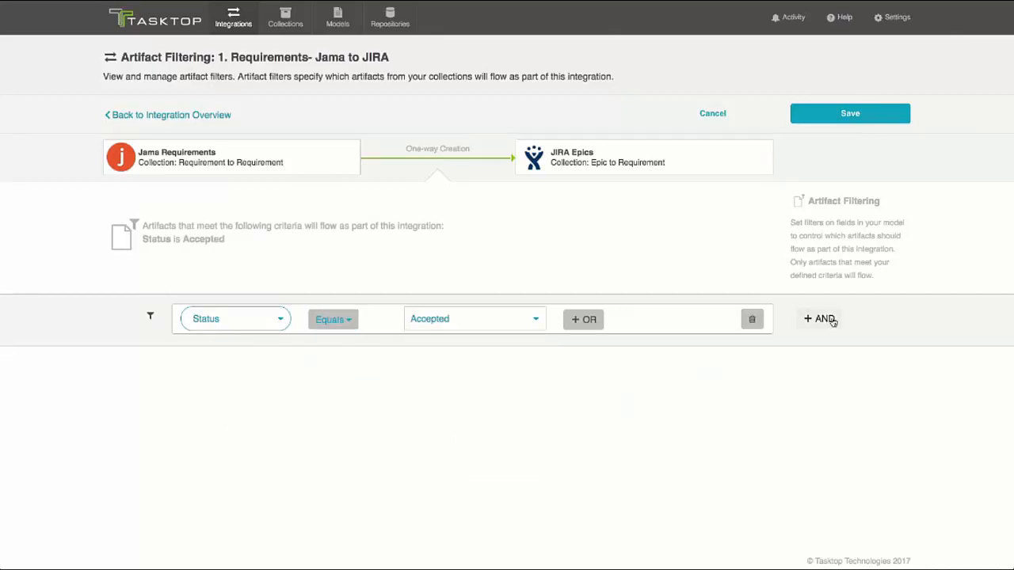
left_click(845, 123)
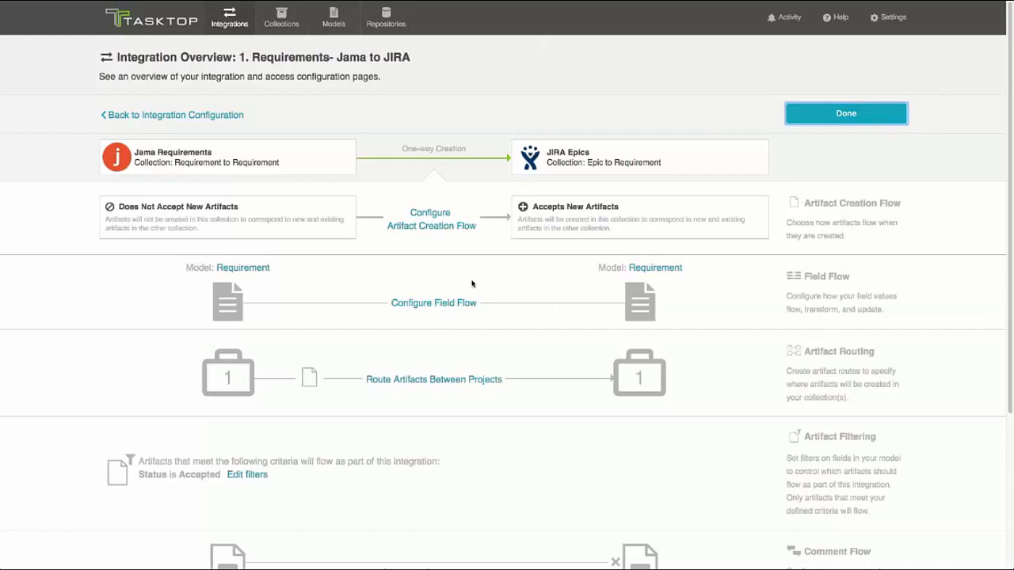
Step: Enable comment flow in both directions between Jama Requirements and JIRA Epics, and return to the integration overview
scroll(409, 295, "down", 3)
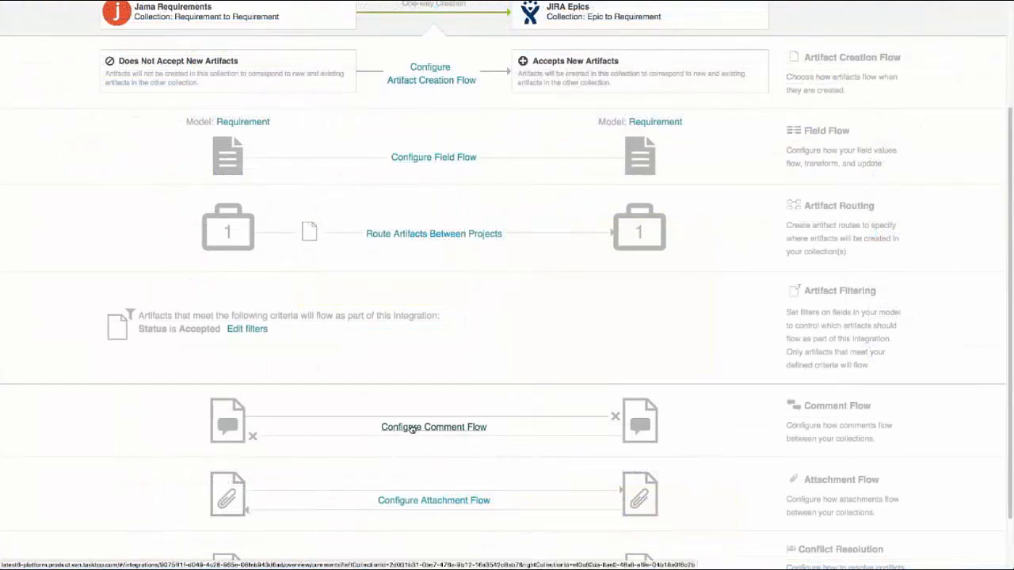
left_click(412, 427)
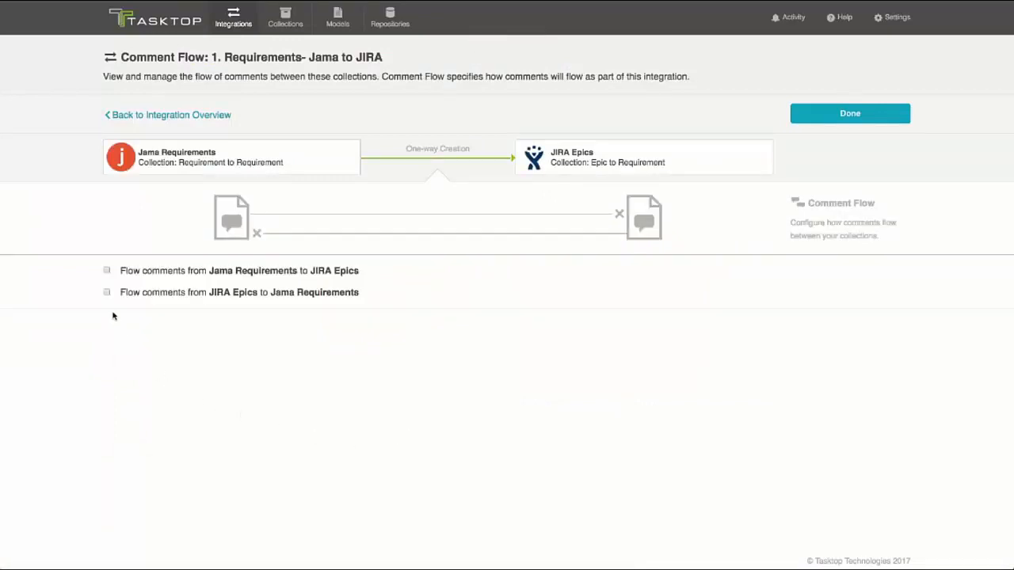
left_click(107, 293)
left_click(106, 270)
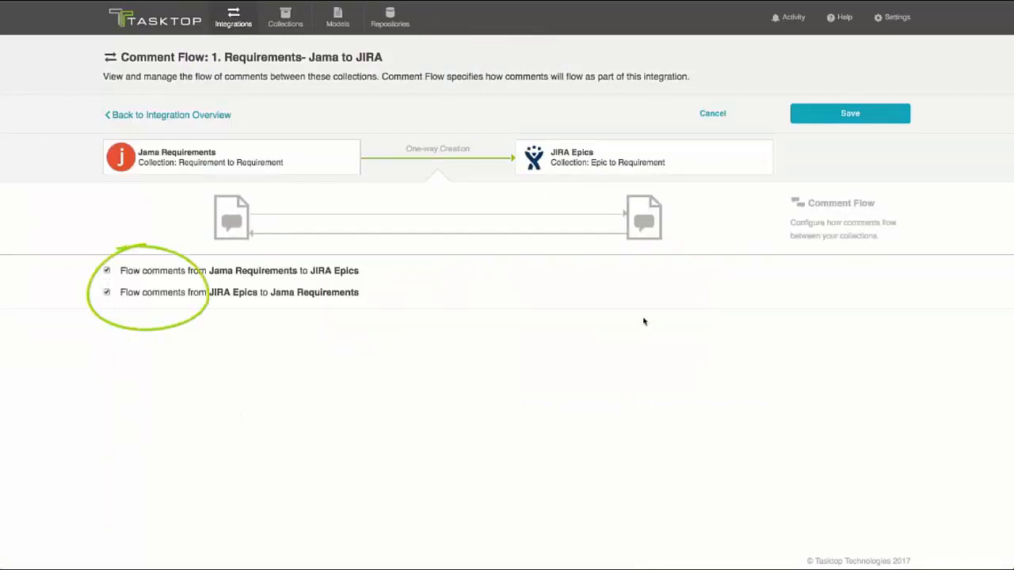
left_click(158, 115)
Step: Examine the attachment flow directions and maximum attachment size setting, and return to the integration overview
scroll(365, 353, "down", 3)
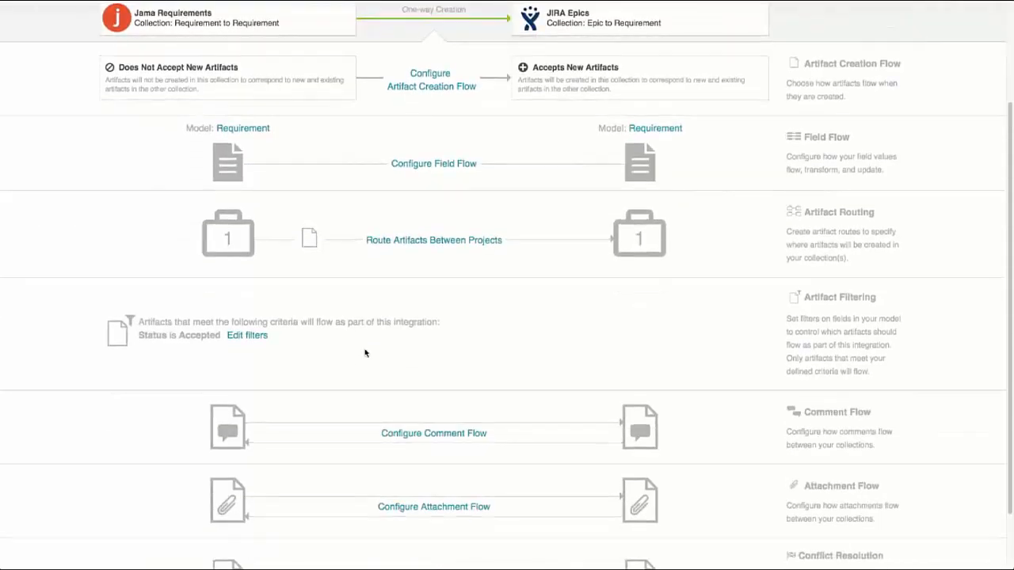
left_click(430, 511)
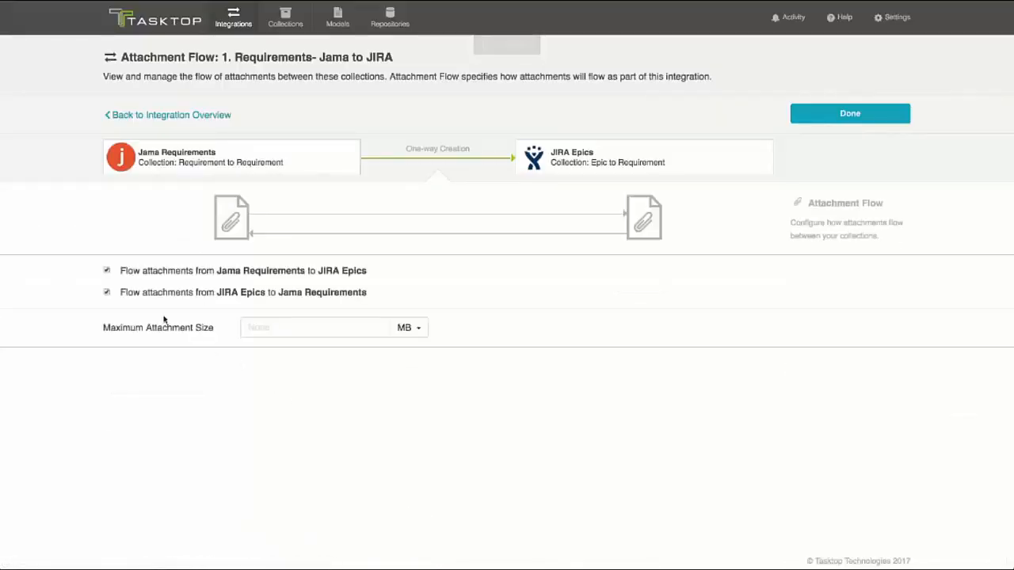
left_click(171, 115)
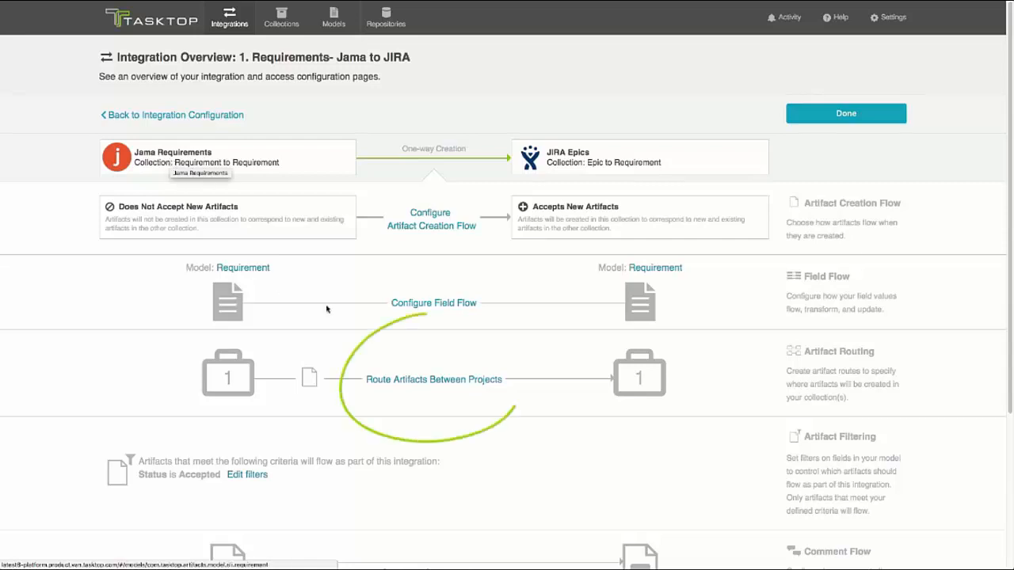
Step: Add the Order Management project to the Jama Requirements collection, save it and return to the integration configuration
left_click(432, 380)
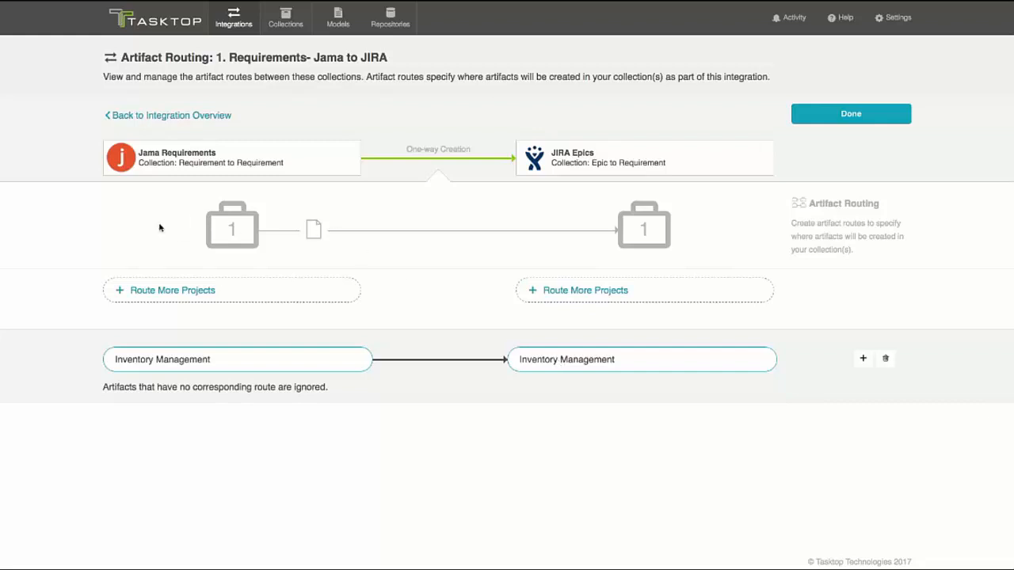
left_click(158, 157)
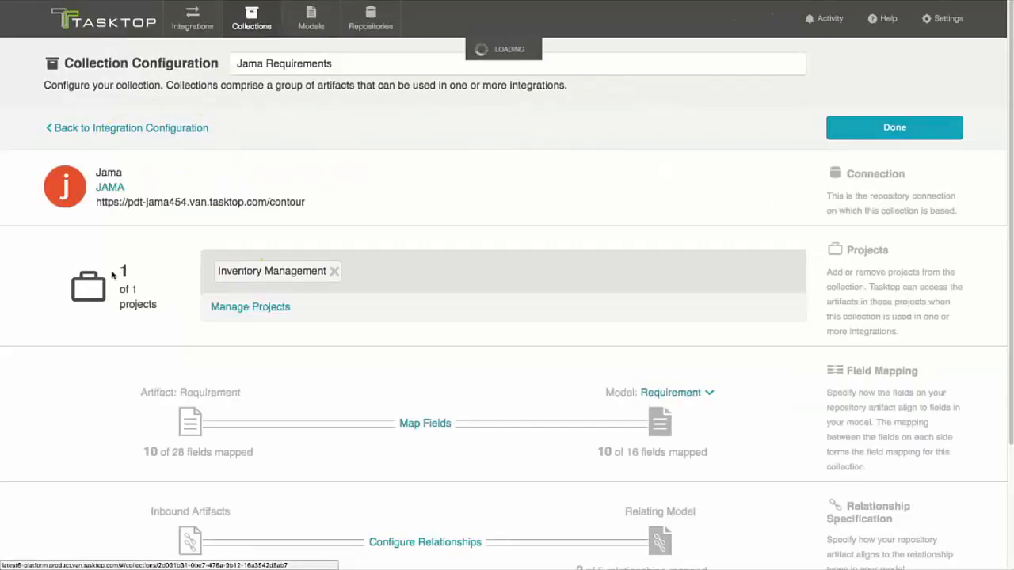
left_click(235, 309)
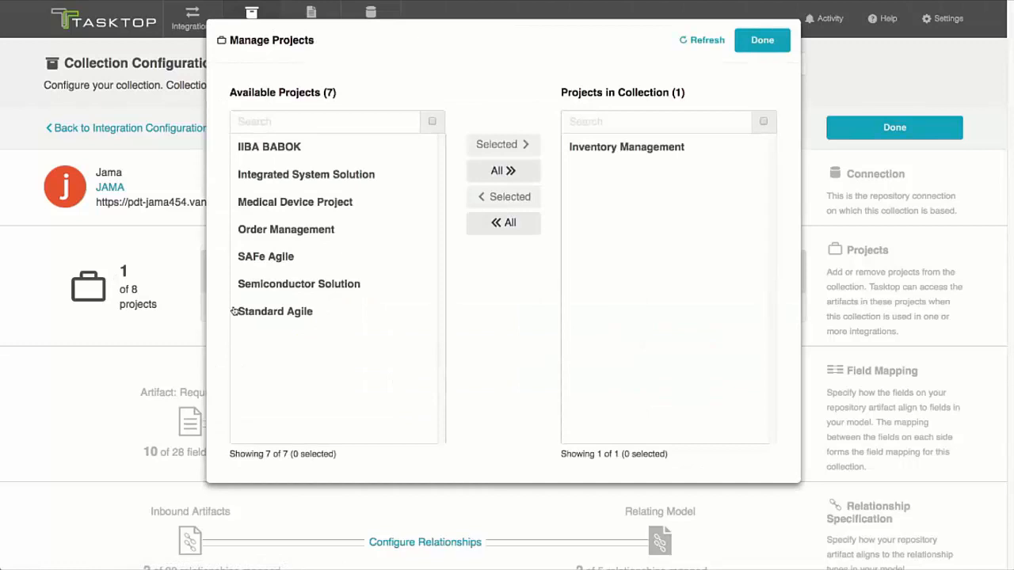
left_click(304, 231)
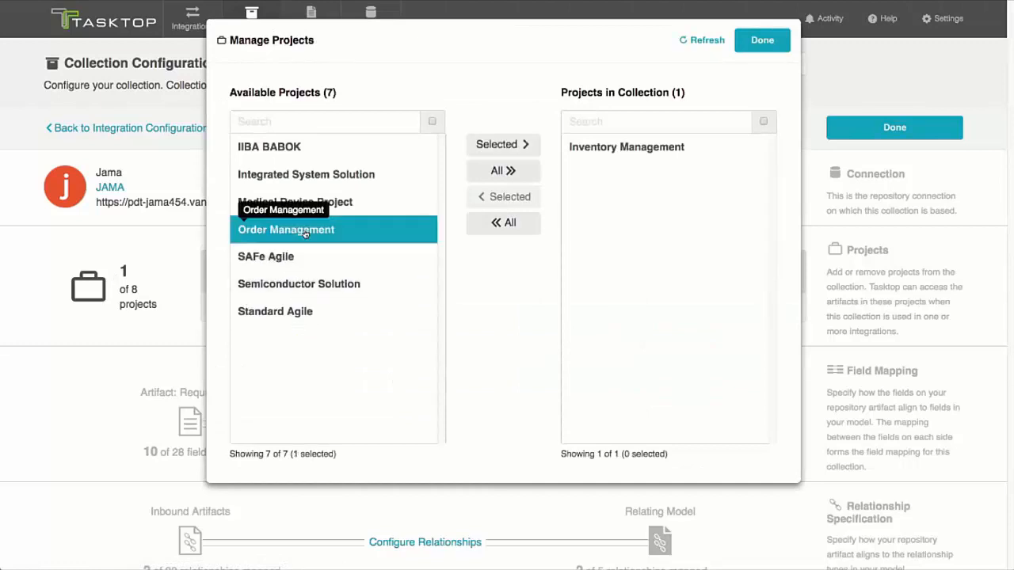
left_click(492, 144)
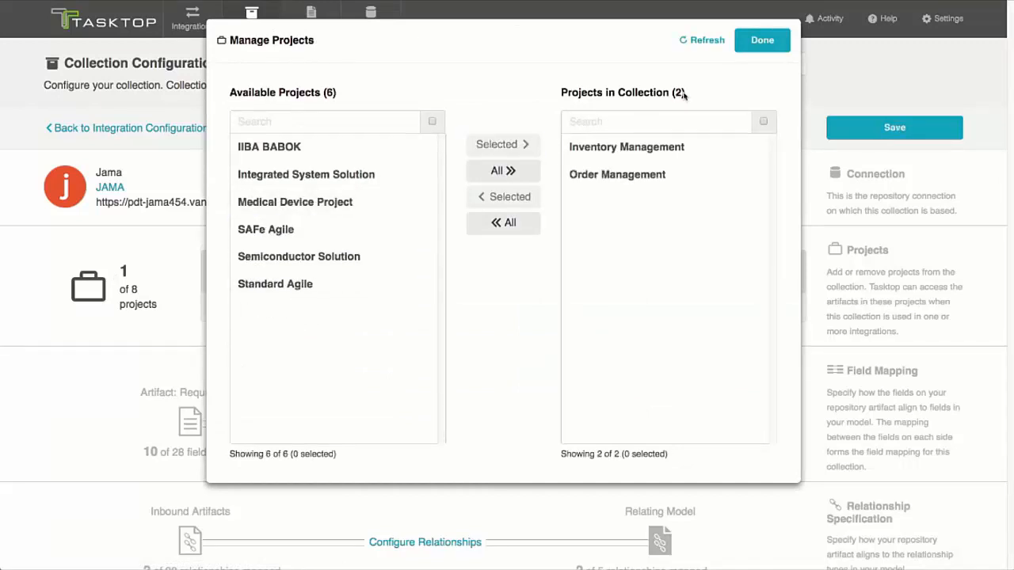
left_click(768, 40)
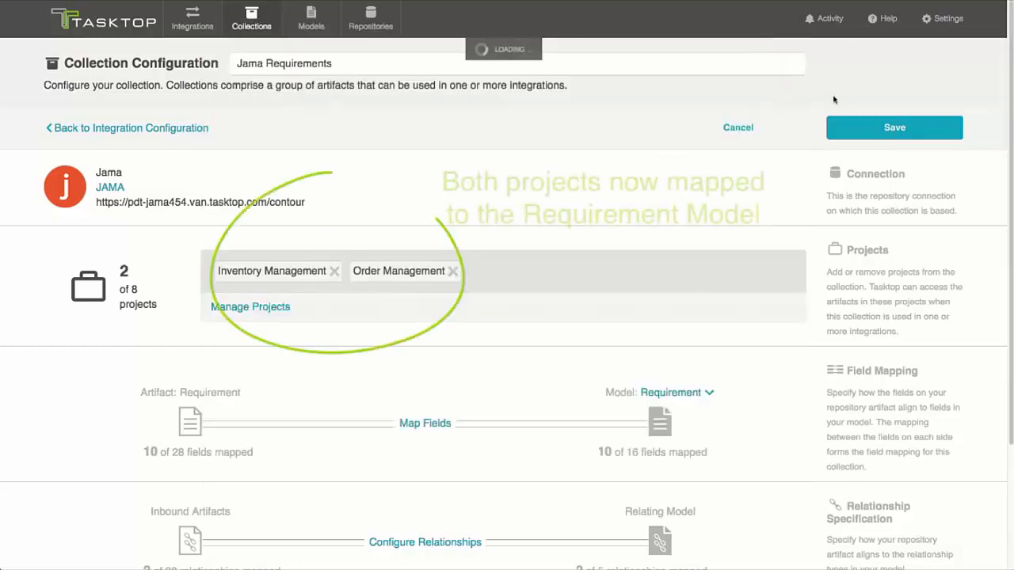
left_click(856, 129)
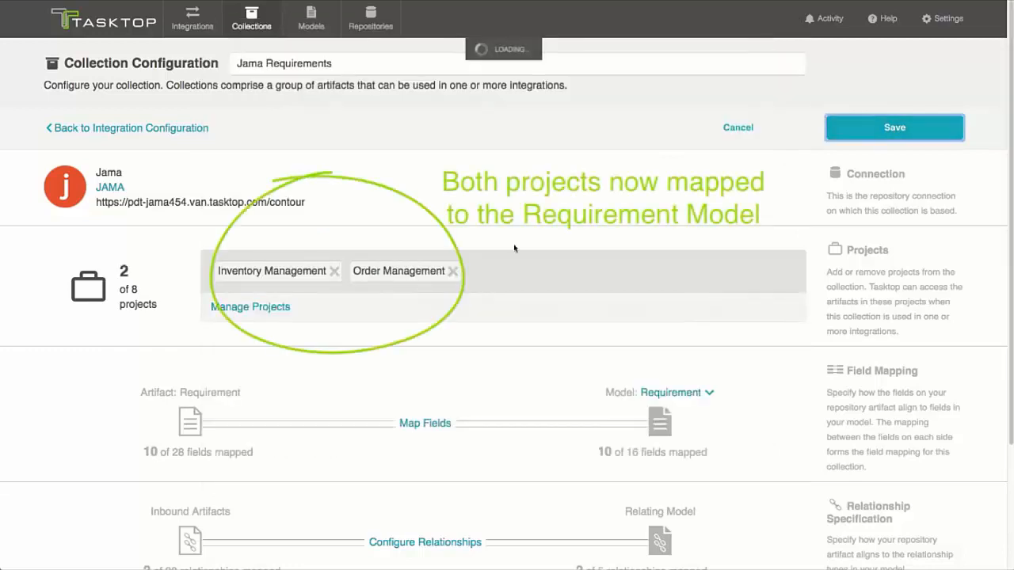
left_click(154, 129)
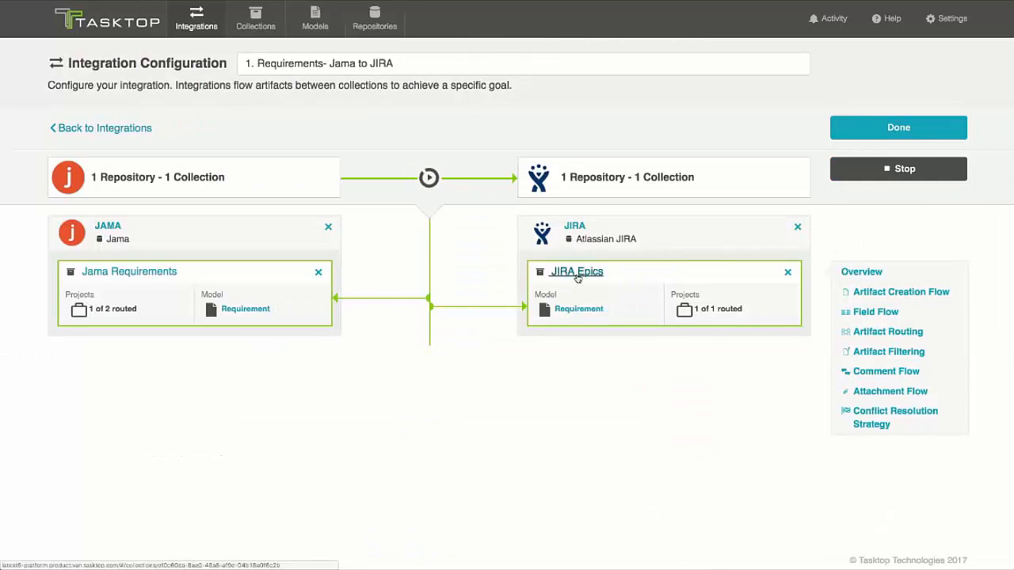
Step: Add the Order Mgmt App Backend and Order Mgmt App UI projects to the JIRA Epics collection, save it and return to the integration configuration
left_click(578, 277)
left_click(252, 308)
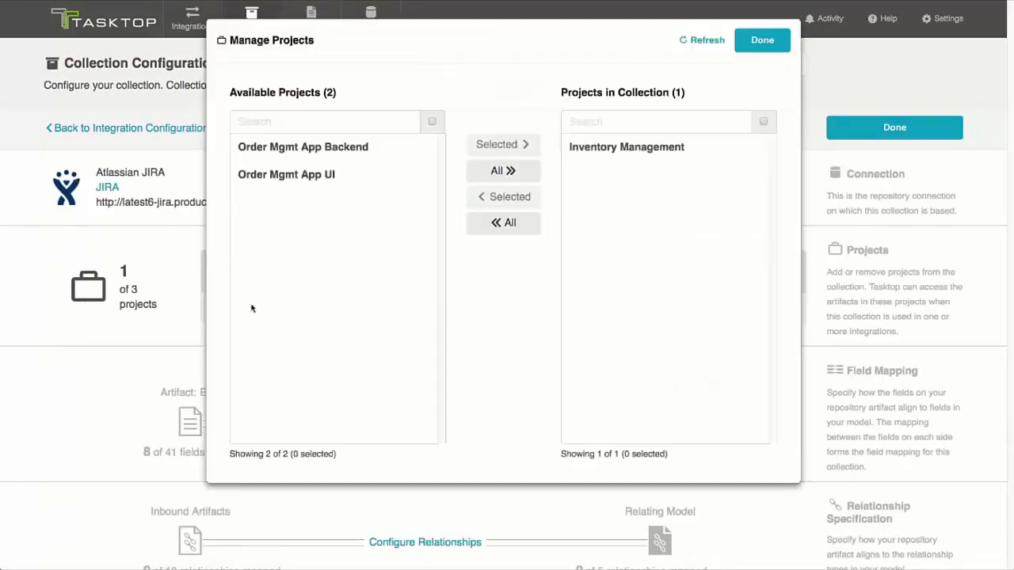
left_click(312, 181)
left_click(358, 149, "shift")
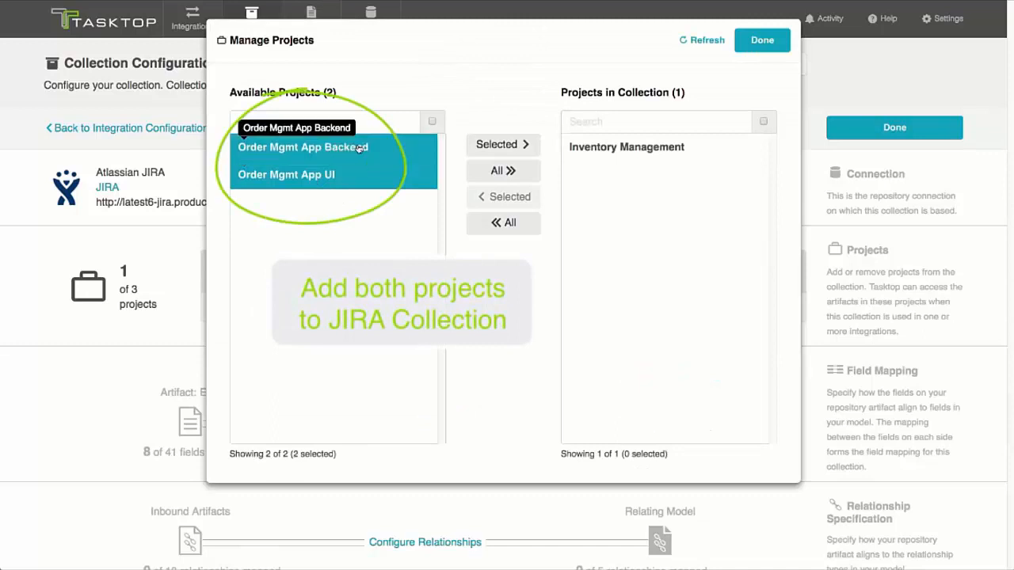
left_click(473, 145)
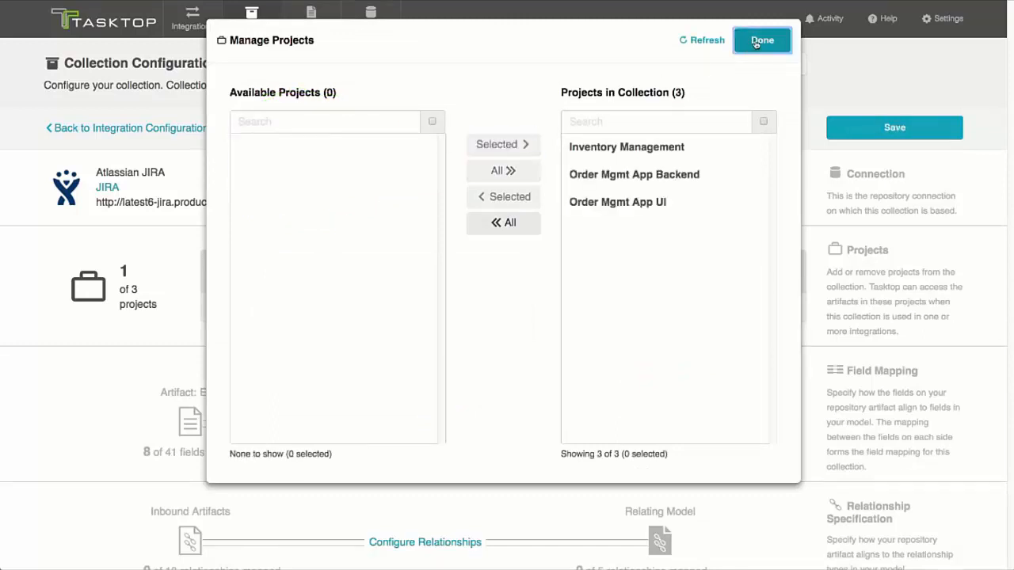
left_click(756, 41)
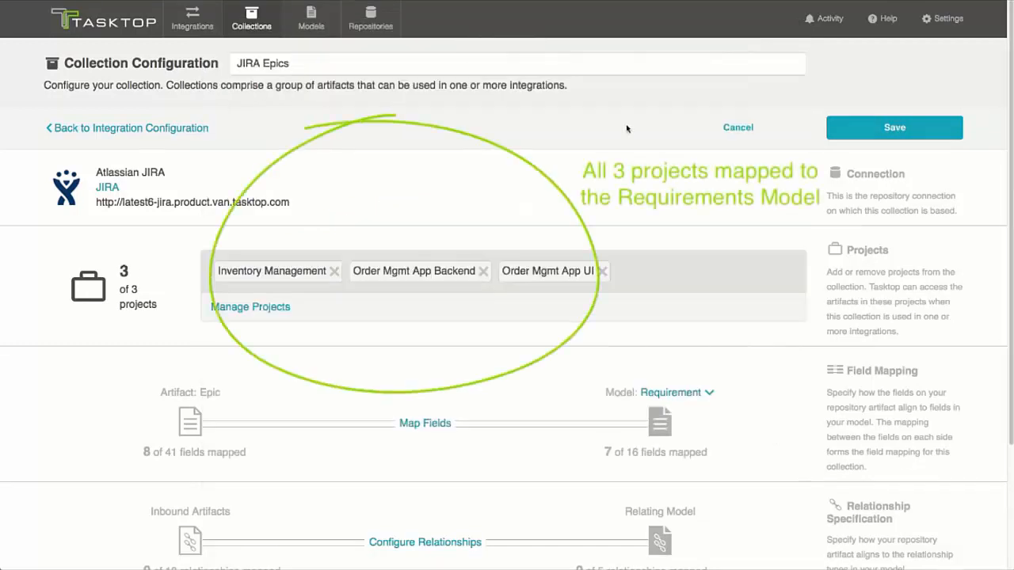
left_click(871, 128)
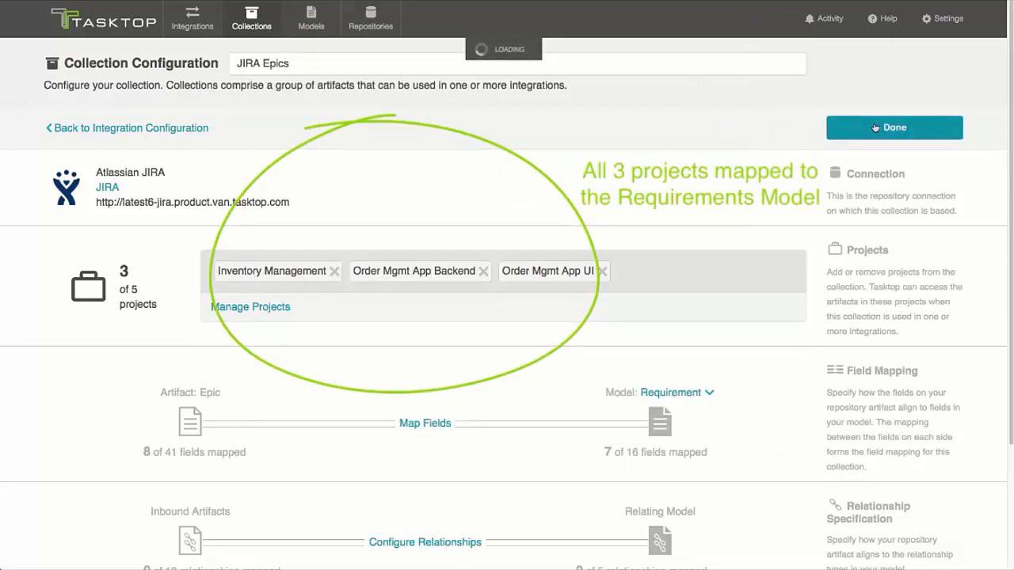
left_click(166, 130)
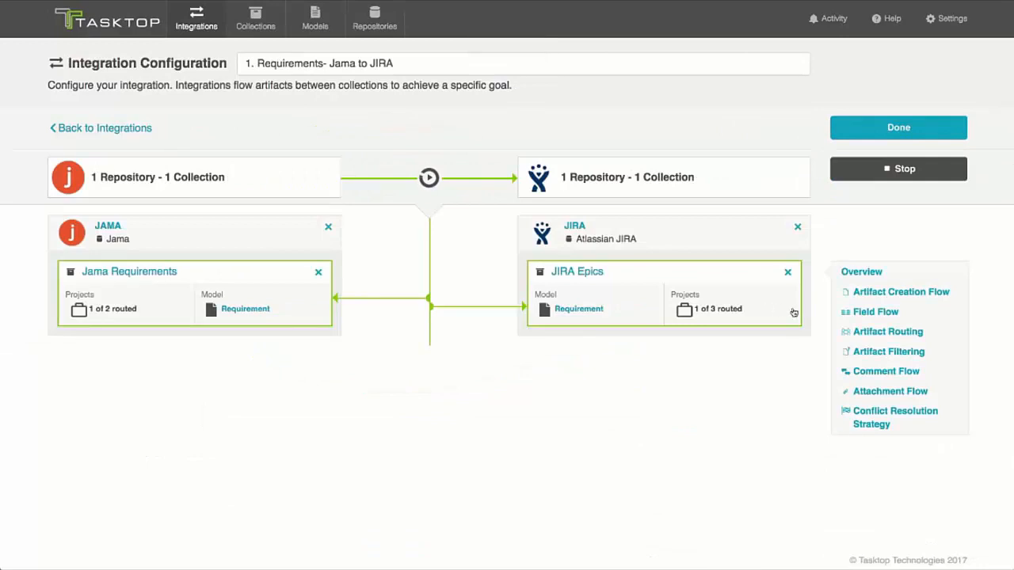
Step: Route the Jama project Order Management to the JIRA projects Order Mgmt App Backend and Order Mgmt App UI, and save the artifact routing
left_click(871, 331)
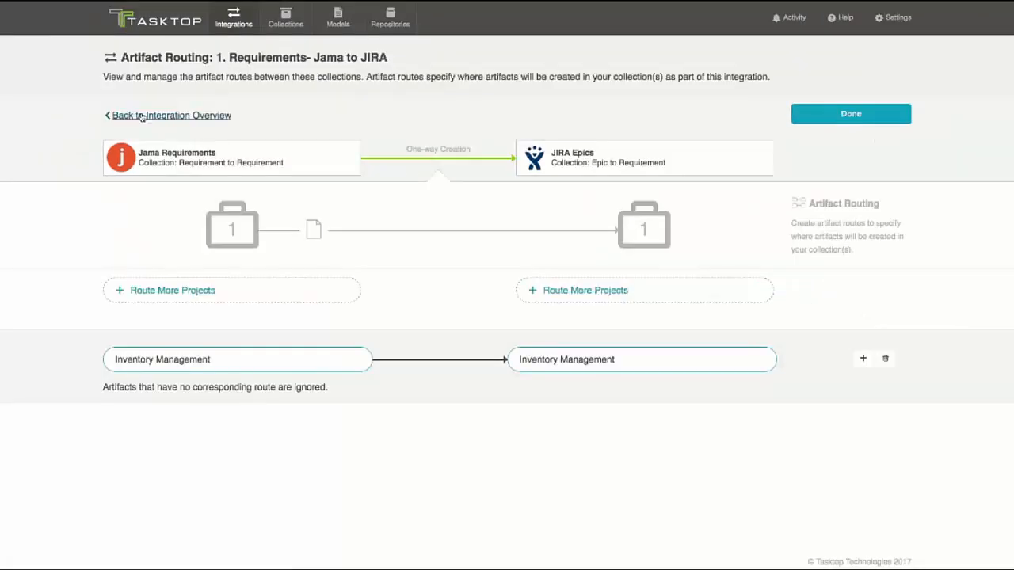
left_click(244, 298)
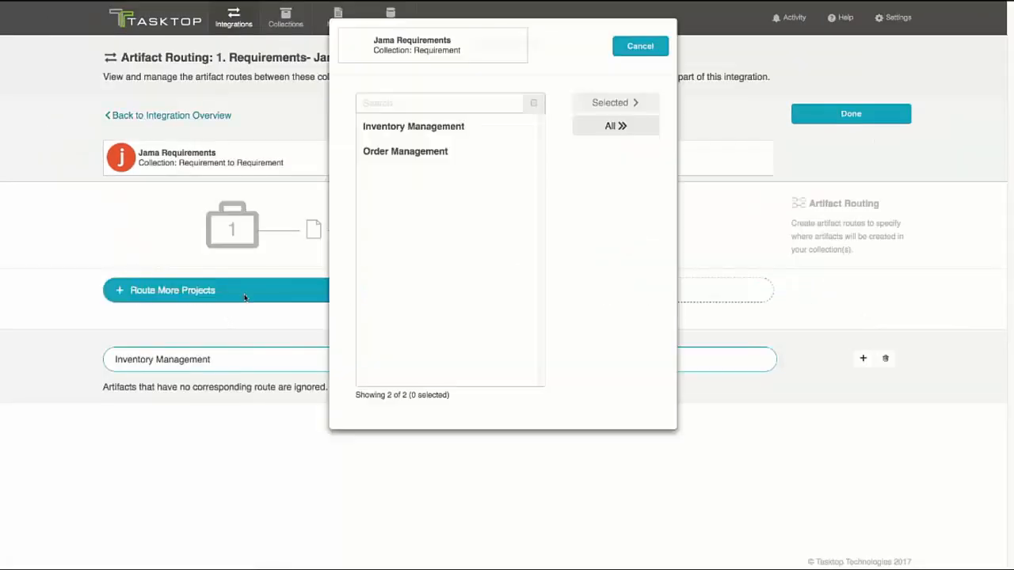
left_click(393, 153)
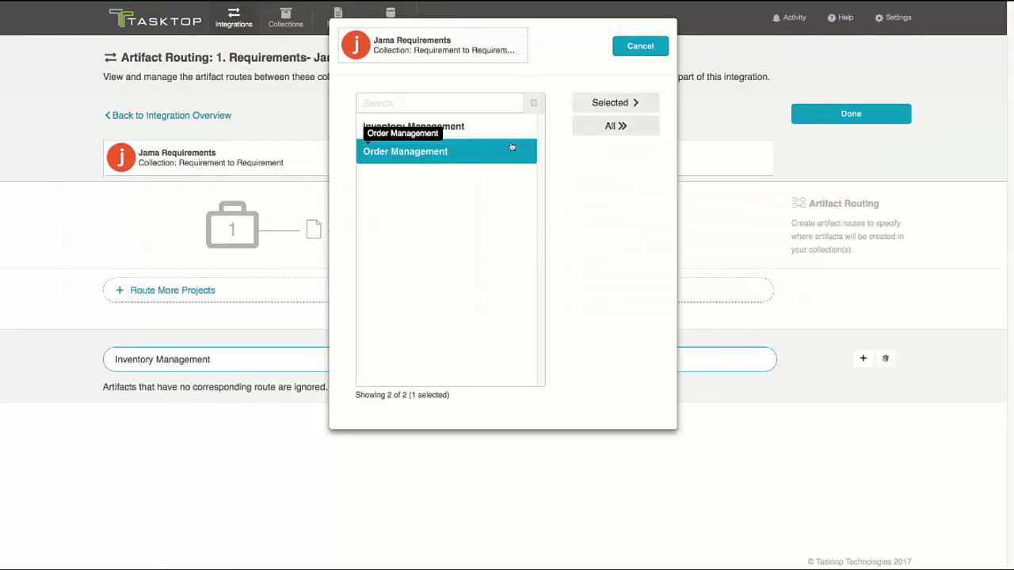
left_click(599, 104)
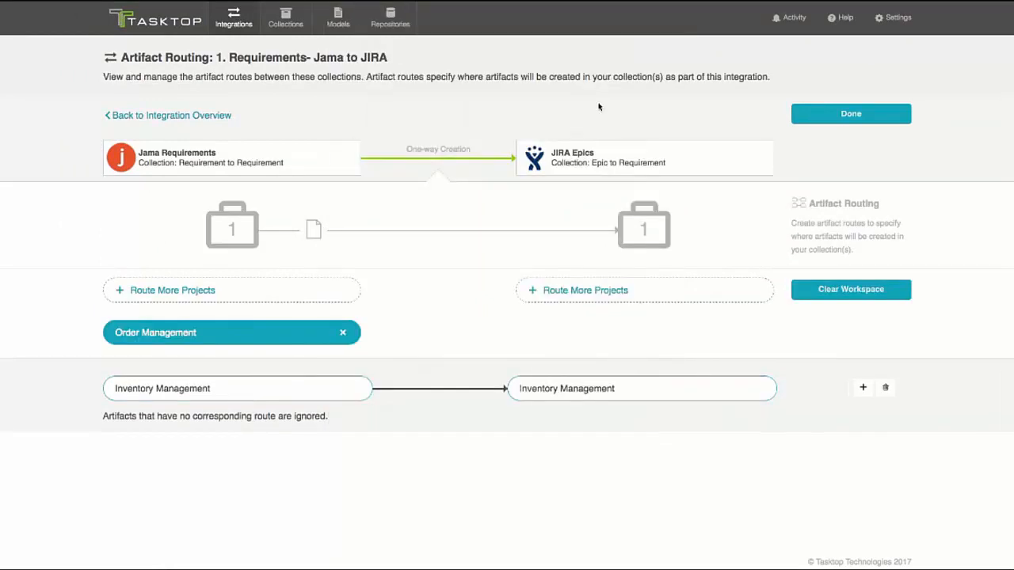
left_click(580, 291)
left_click(426, 153)
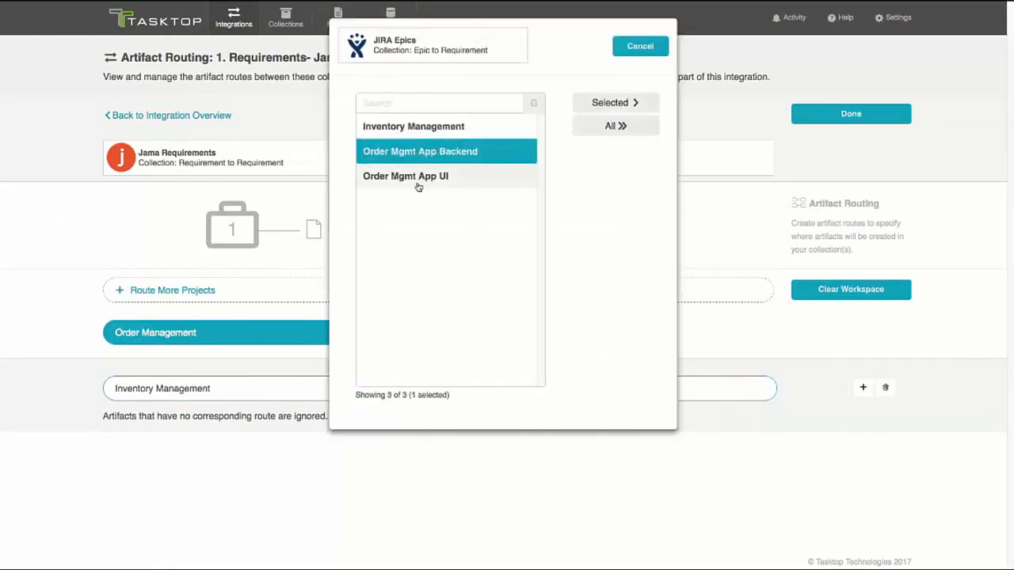
left_click(418, 180)
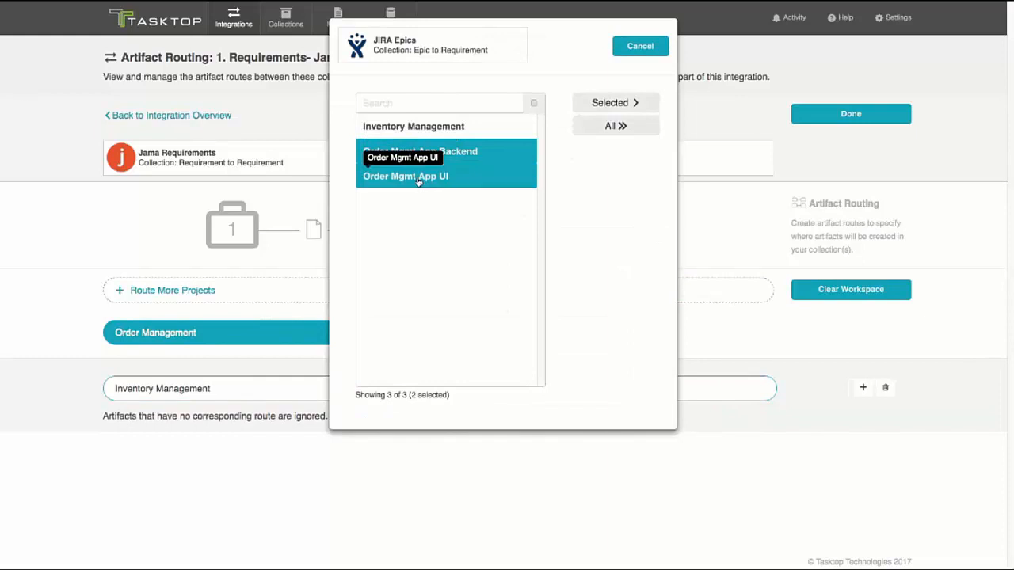
left_click(610, 103)
left_click(473, 294)
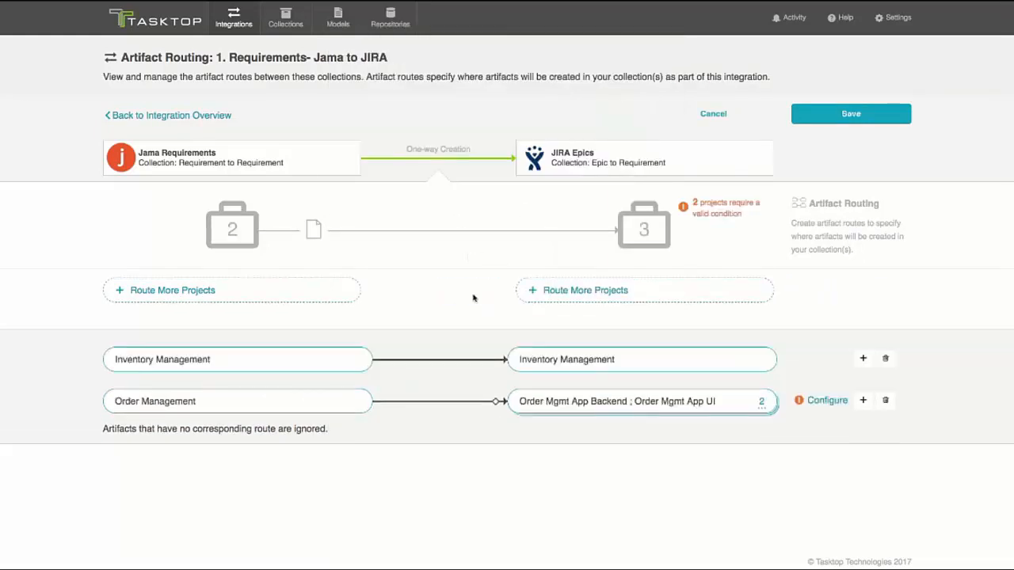
left_click(849, 115)
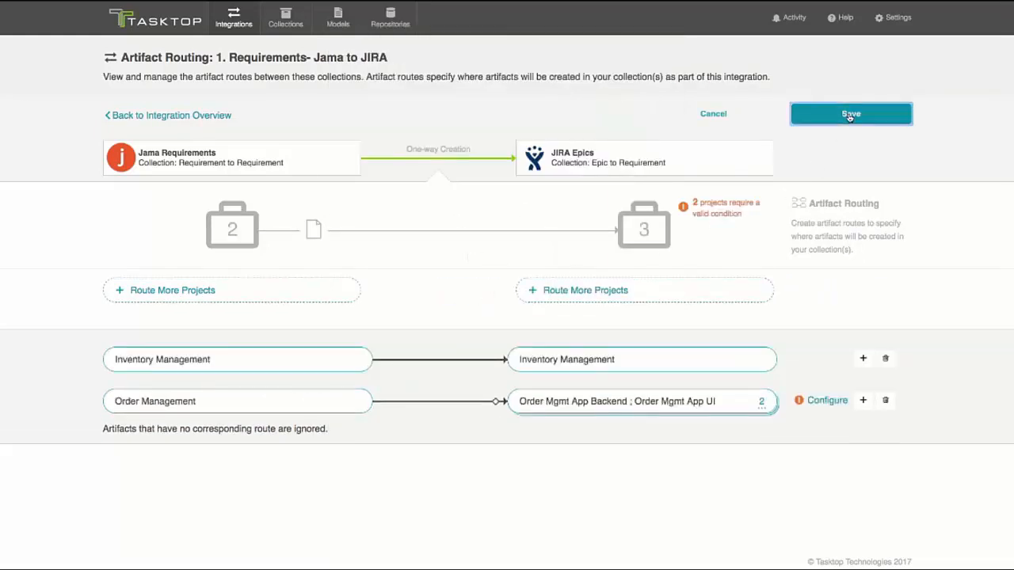
Step: Condition the Order Management route on the Component field, sending Order Mgmt Backend to Order Mgmt App Backend and Order Mgmt UI to Order Mgmt App UI
left_click(820, 400)
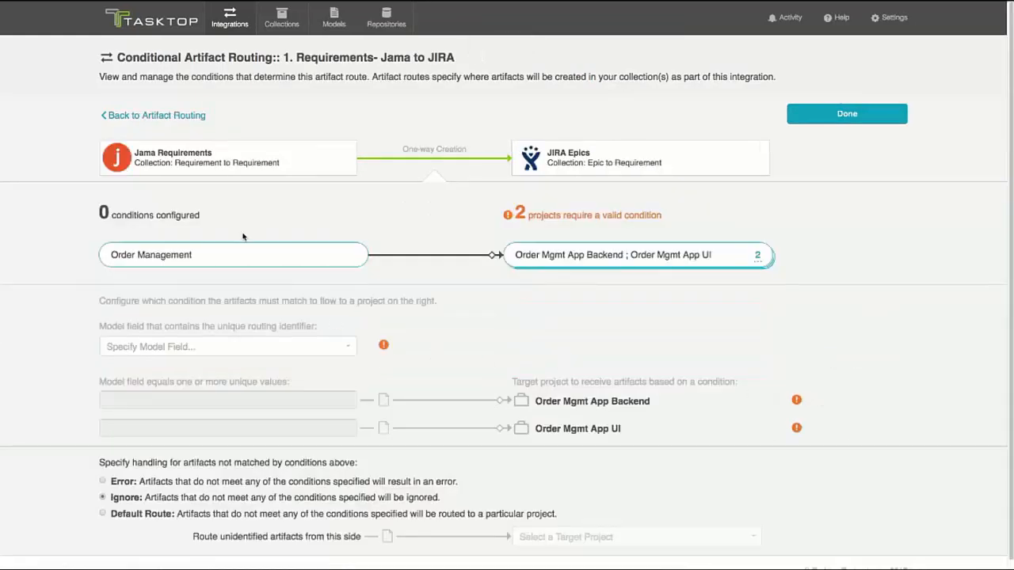
left_click(344, 350)
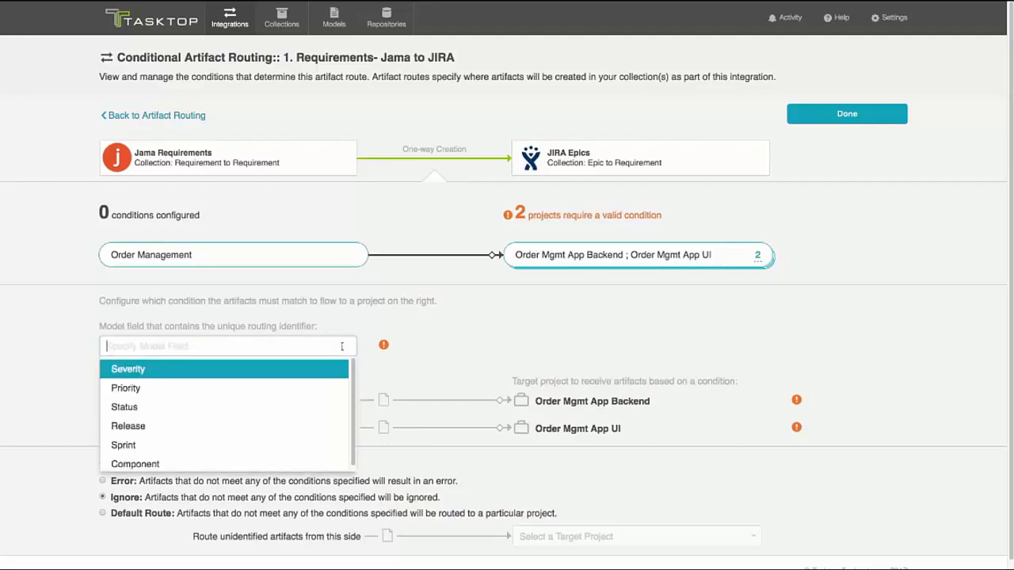
left_click(160, 467)
left_click(210, 402)
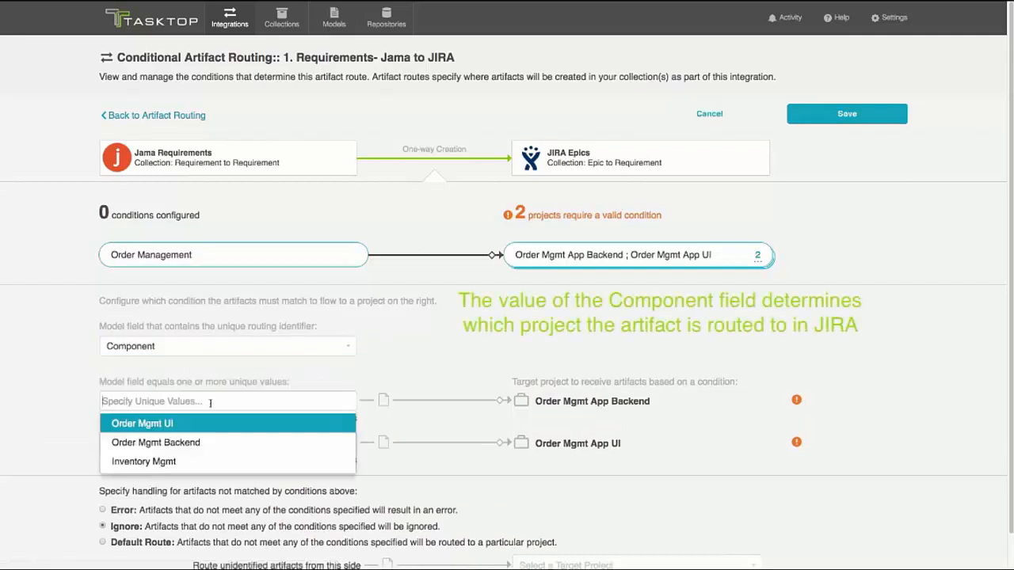
left_click(191, 441)
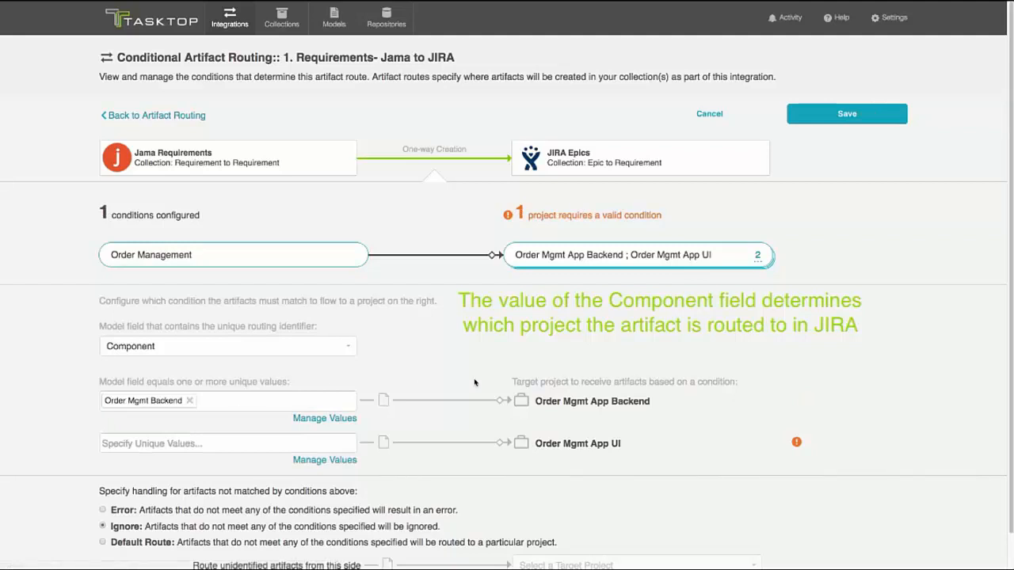
left_click(267, 445)
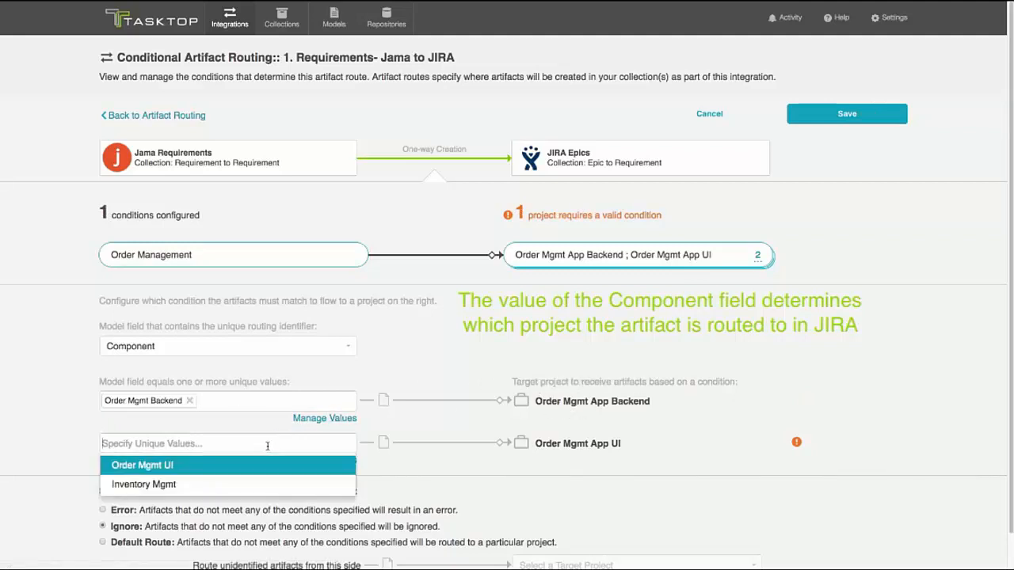
left_click(171, 466)
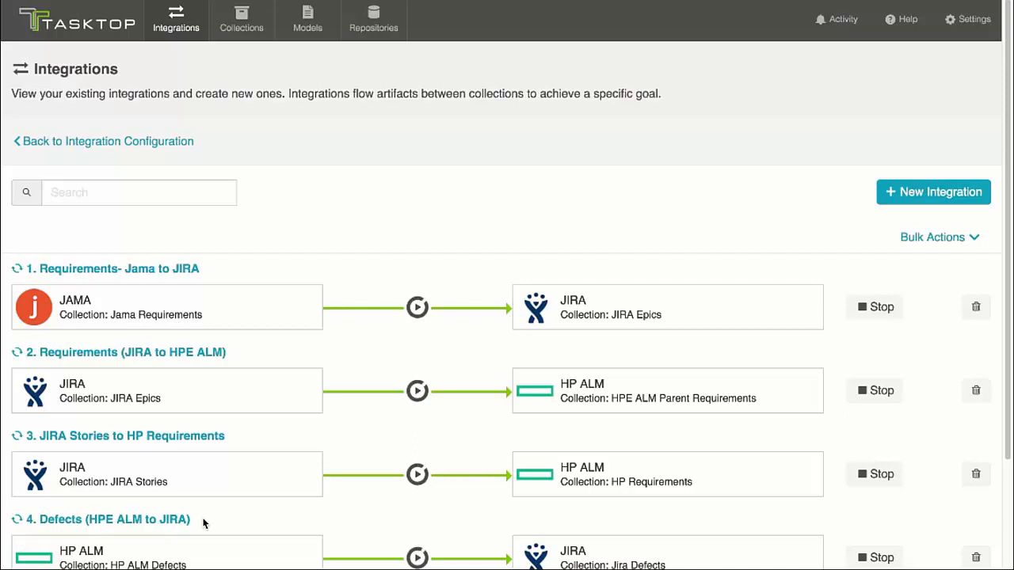
Step: Examine the configuration of the Jira ChangeSets integration between the Change Sets gateway collection and JIRA Story ChangeSets, and return to the integrations list
scroll(203, 522, "down", 3)
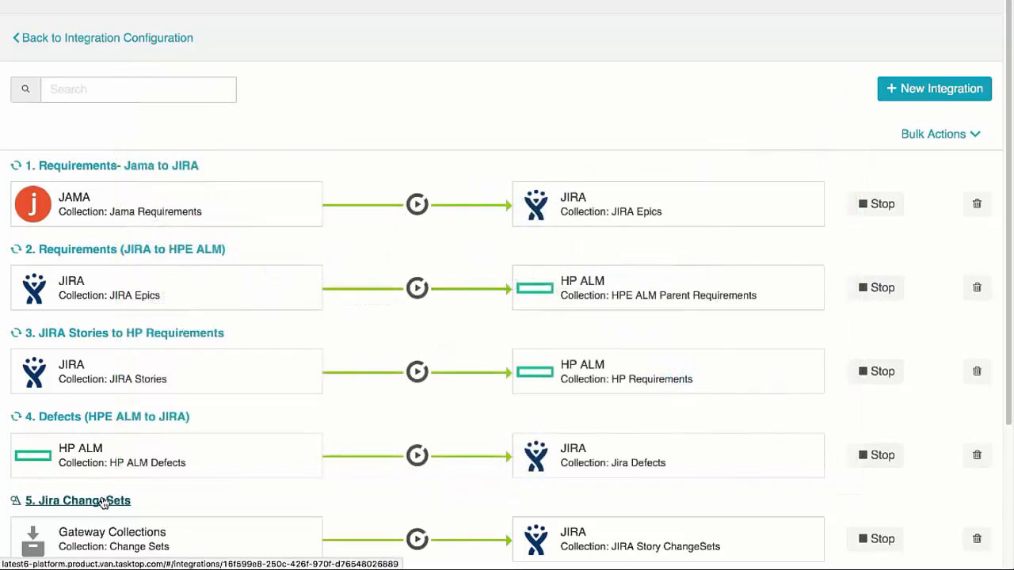
left_click(103, 501)
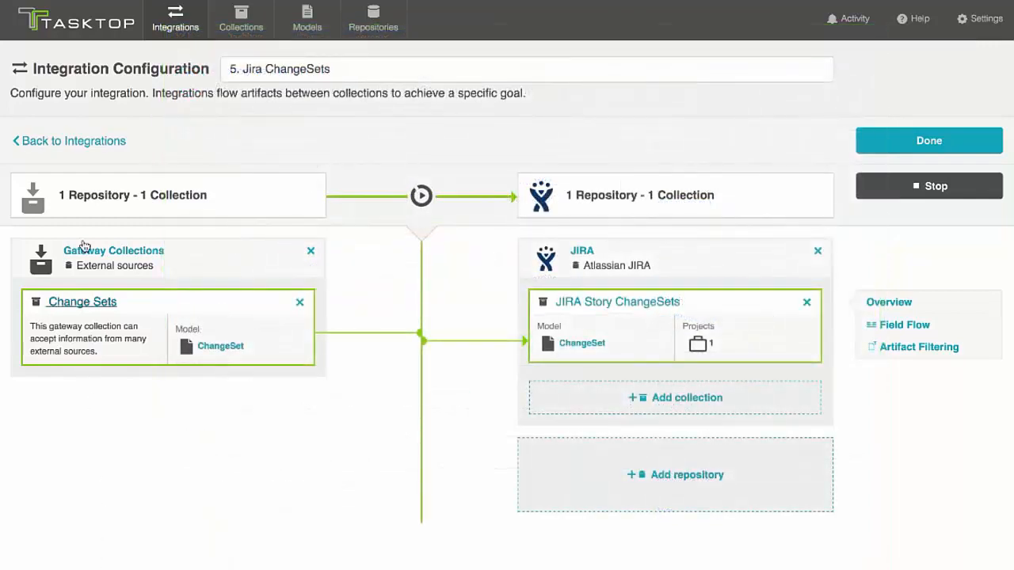
left_click(60, 144)
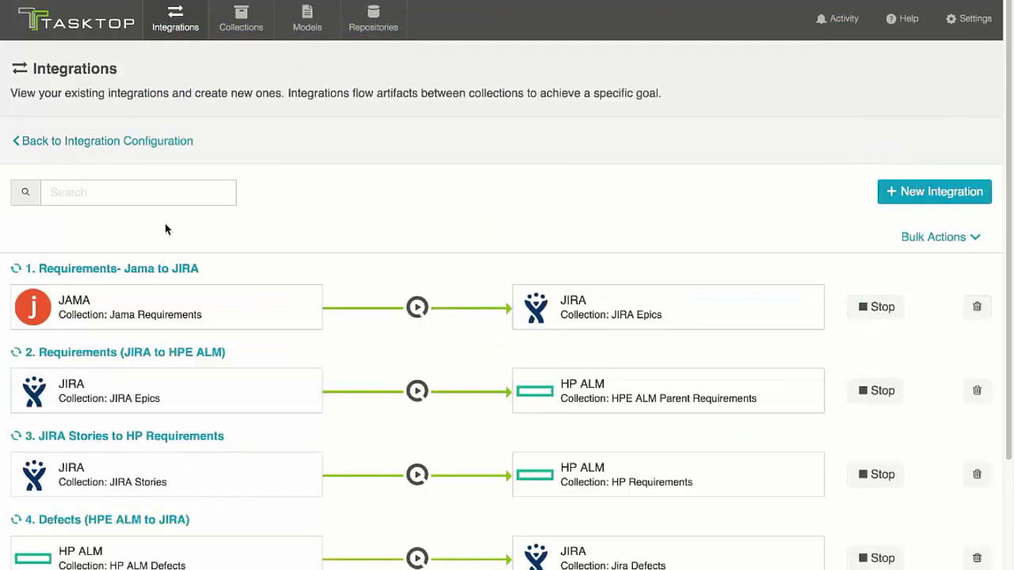
scroll(164, 223, "down", 5)
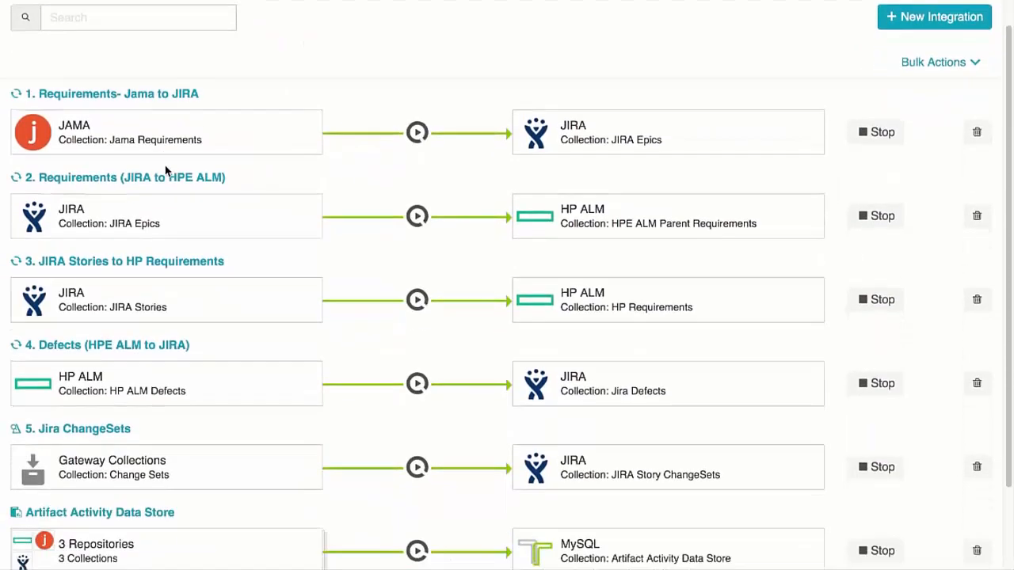